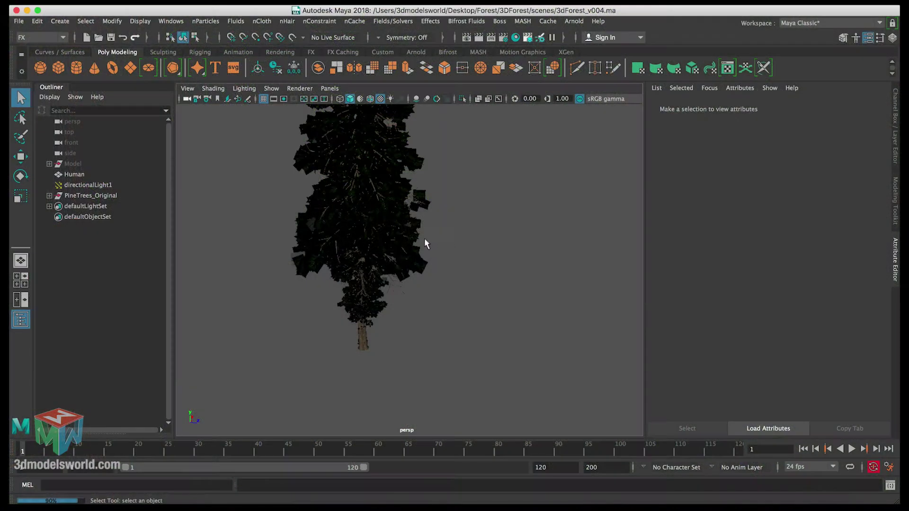
Step: Choose the FX menu set and look at the MASH commands it offers
middle_click_drag(374, 239, 374, 279, "alt")
left_click_drag(332, 231, 343, 215, "alt")
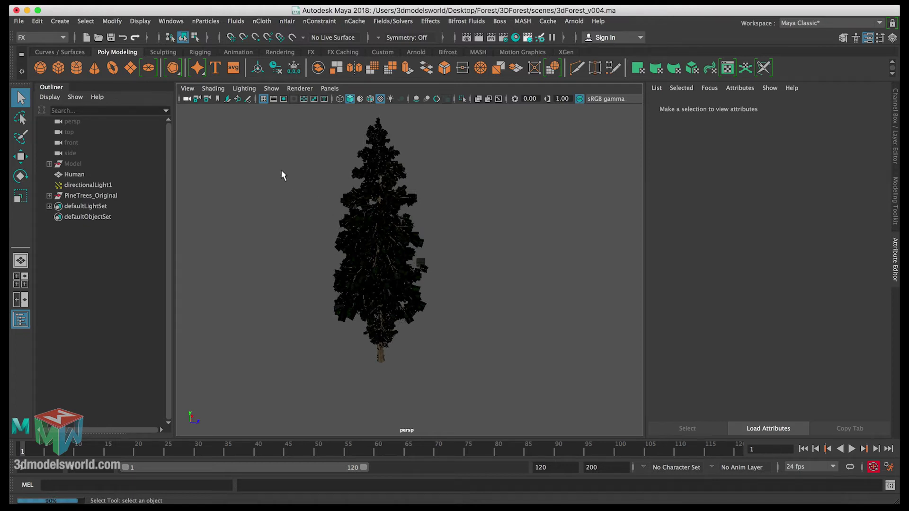
left_click(53, 39)
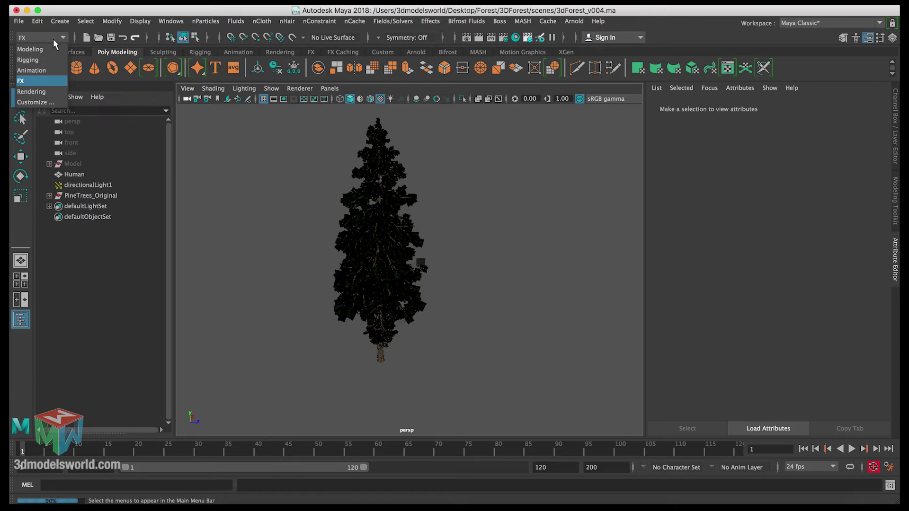
left_click(29, 81)
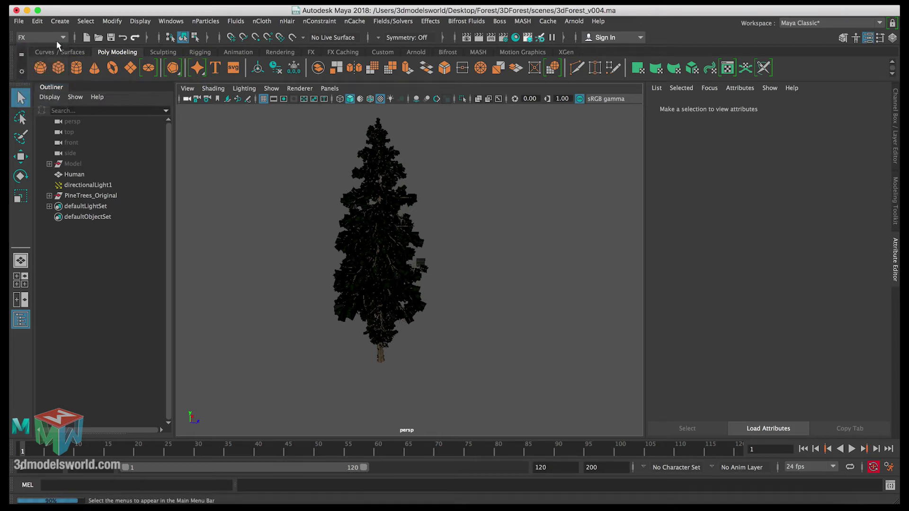
left_click(523, 21)
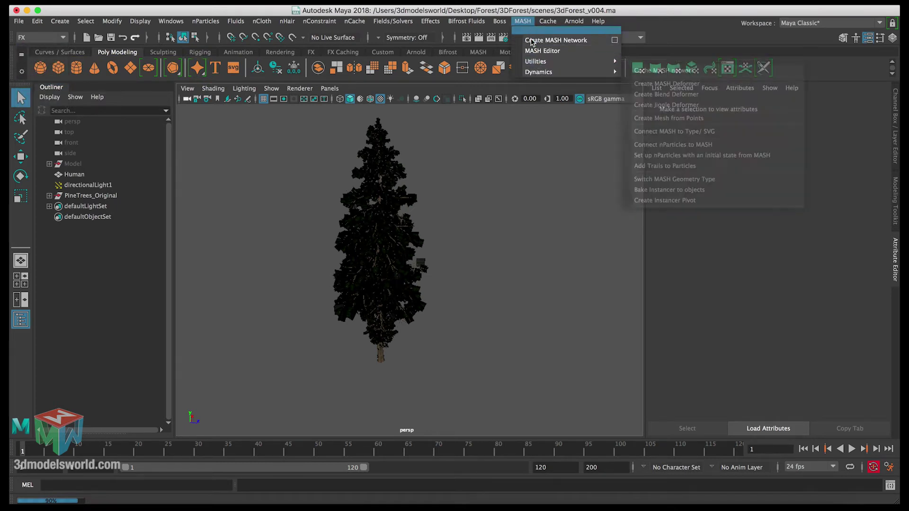
left_click(523, 22)
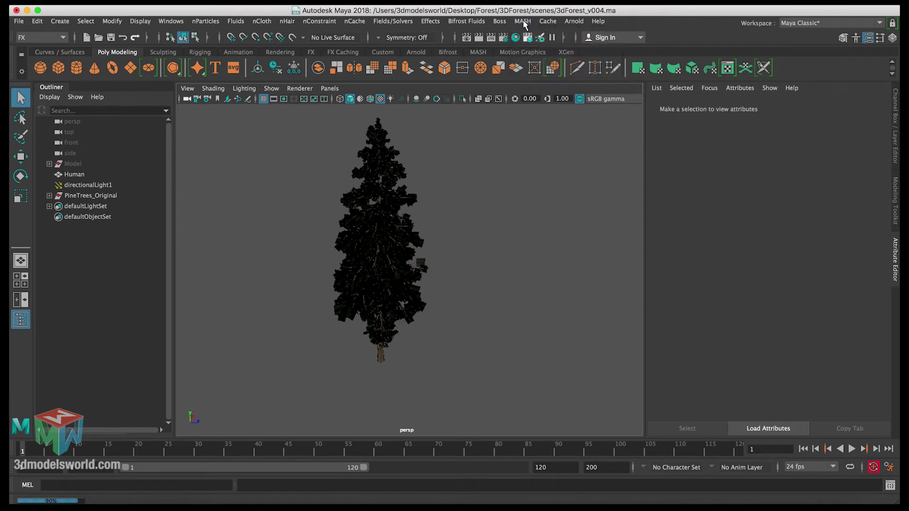
left_click(523, 21)
left_click(518, 23)
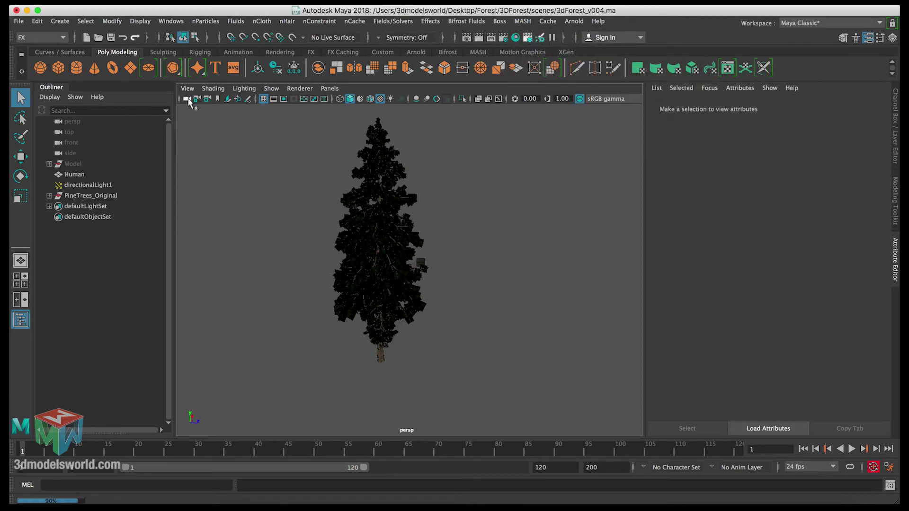
Step: Turn on the visibility of the Model group and deselect it
left_click(84, 163)
key("ctrl+a")
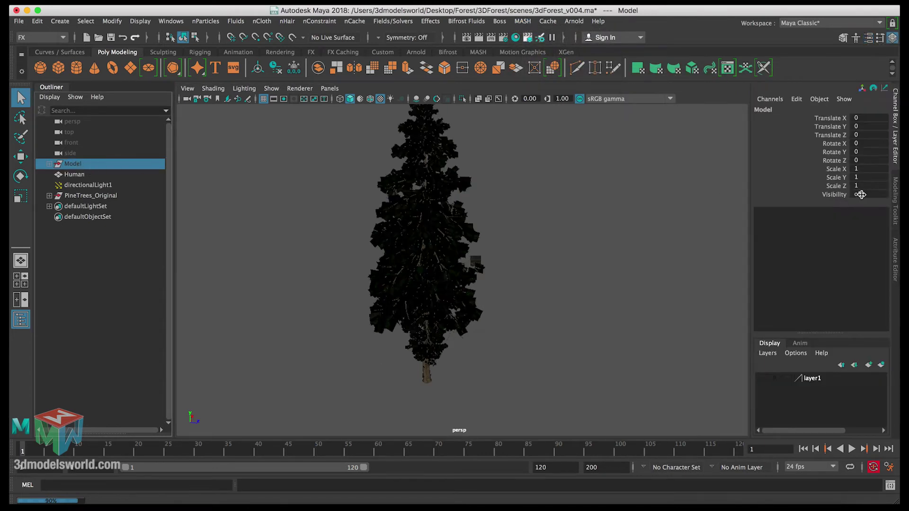
double_click(861, 194)
key("Return")
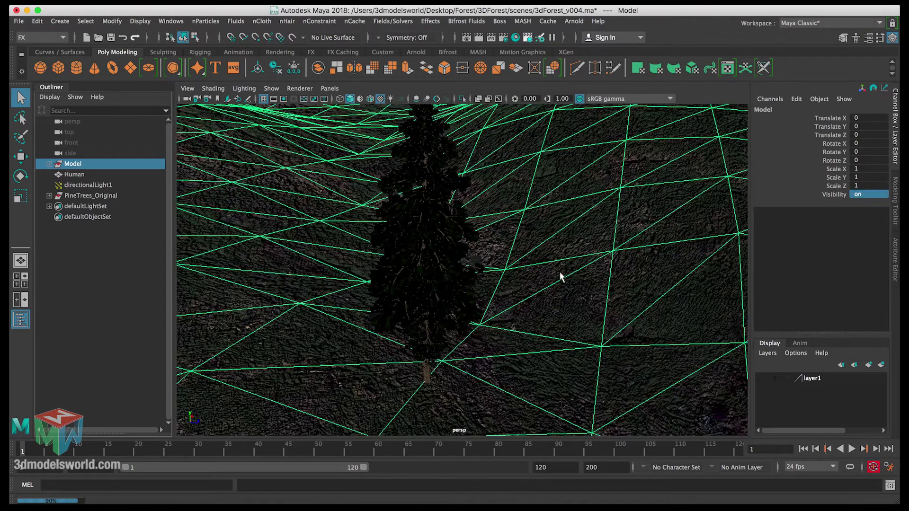
left_click_drag(534, 281, 457, 237, "alt")
left_click(390, 146)
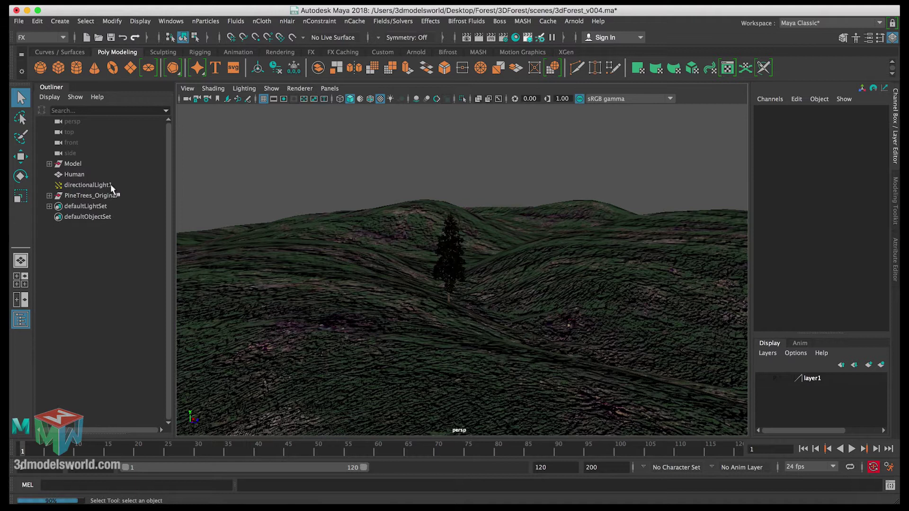
Step: Scale the PineTrees_Original group up uniformly to about 1.22 on all axes and deselect it
left_click(107, 195)
key("r")
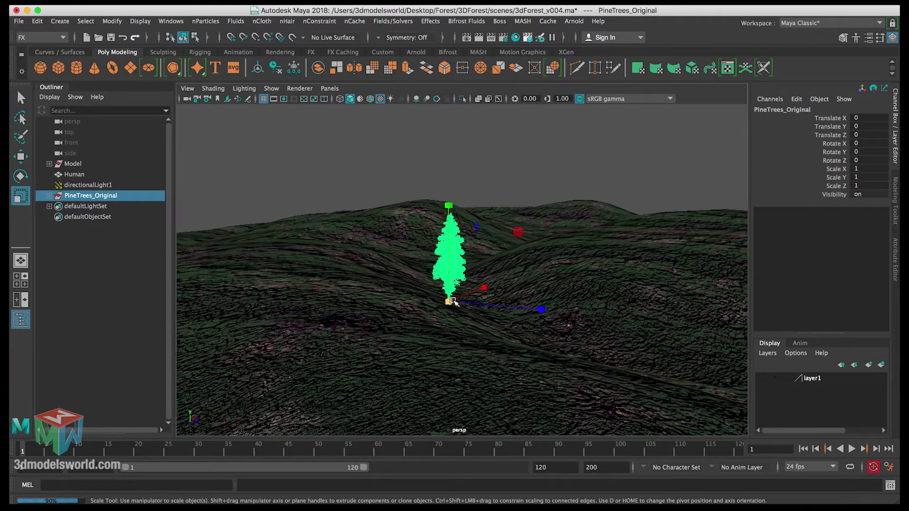
left_click_drag(449, 301, 474, 297)
key("q")
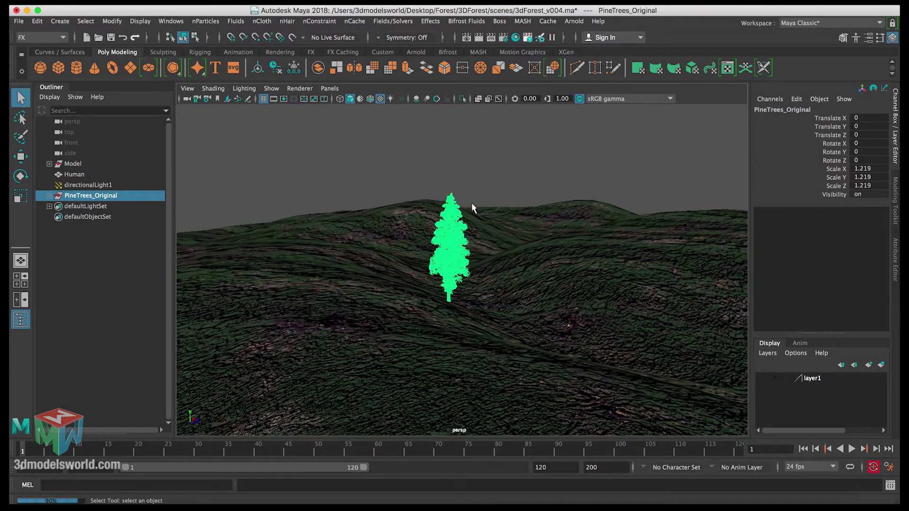
left_click(465, 170)
Step: Create a MASH network from the four pine meshes inside PineTrees_Original, with the MASH options reset to their defaults
right_click_drag(465, 169, 519, 306, "alt")
left_click_drag(492, 237, 306, 193, "alt")
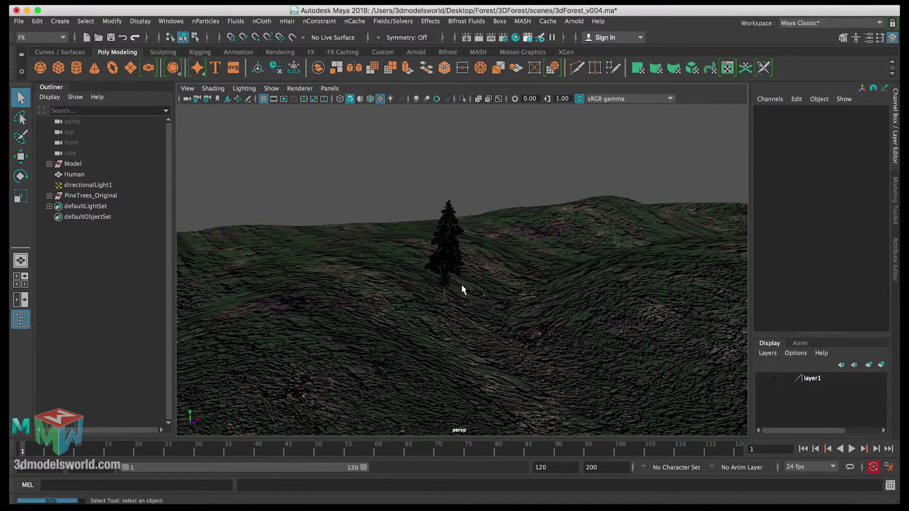
right_click_drag(462, 285, 521, 360, "alt")
left_click_drag(455, 308, 479, 308, "alt")
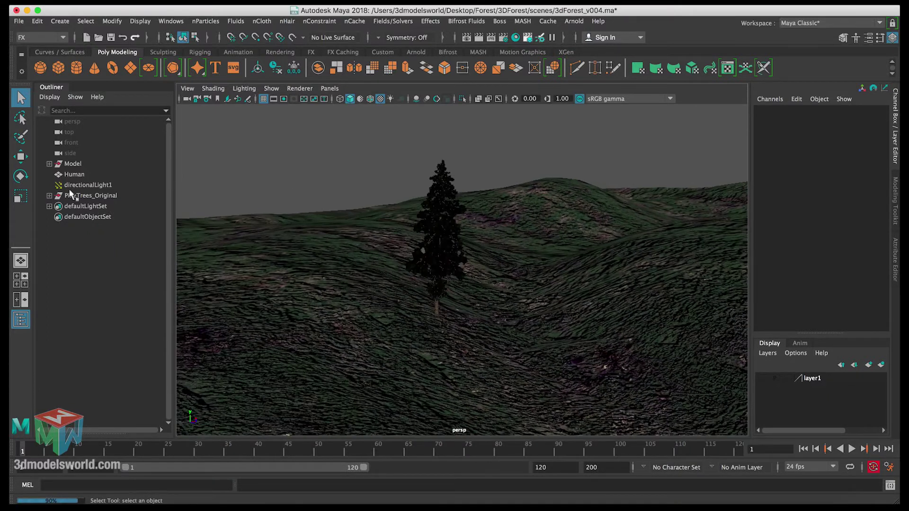
left_click(49, 196)
left_click(91, 207)
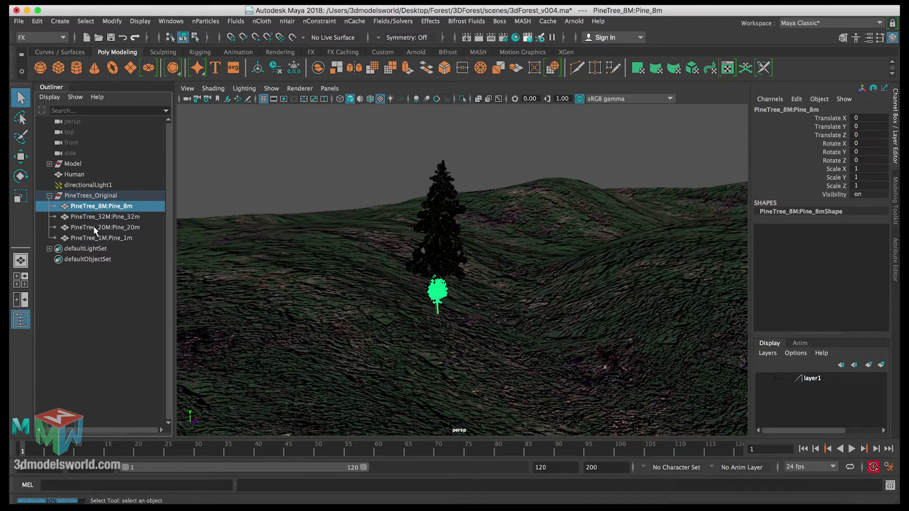
left_click(95, 238, "shift")
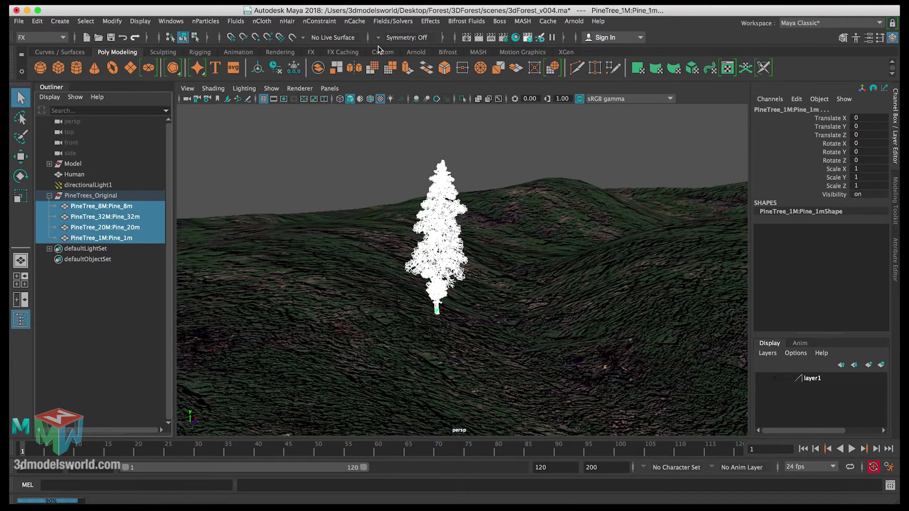
left_click(523, 21)
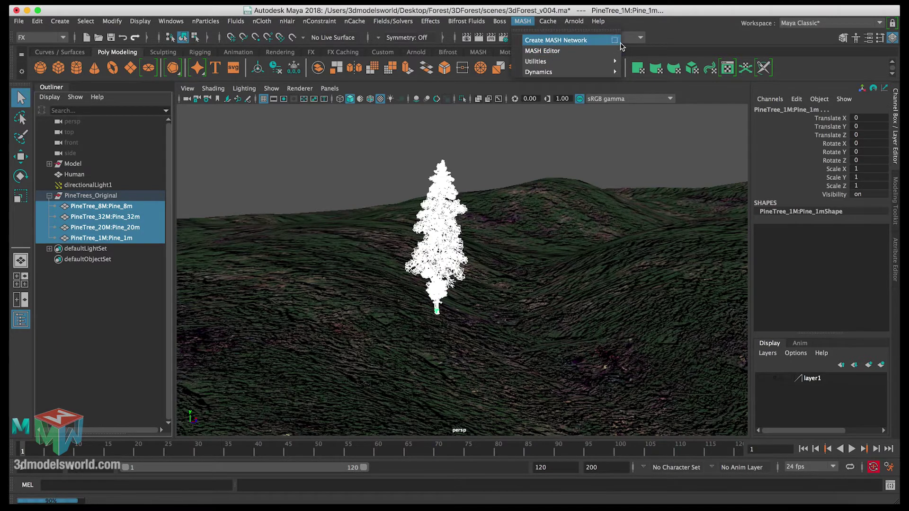
left_click(615, 40)
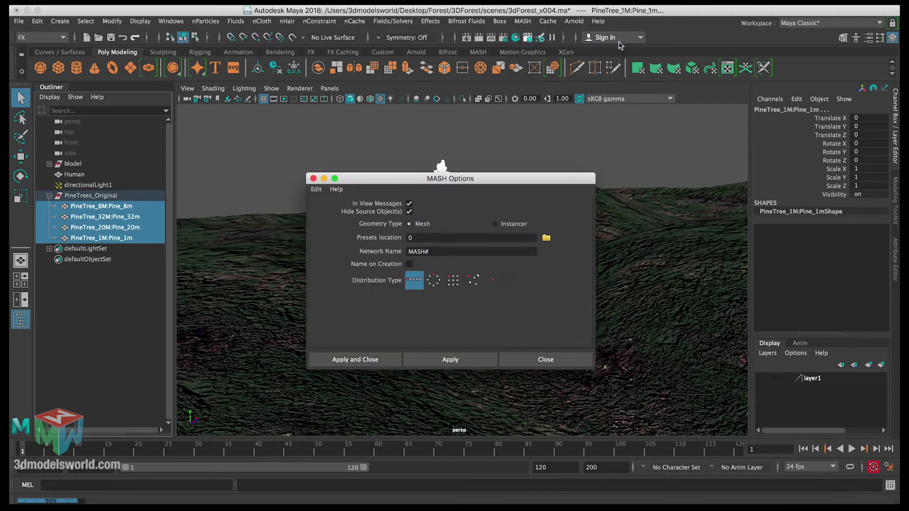
left_click(319, 189)
left_click(330, 211)
left_click(354, 360)
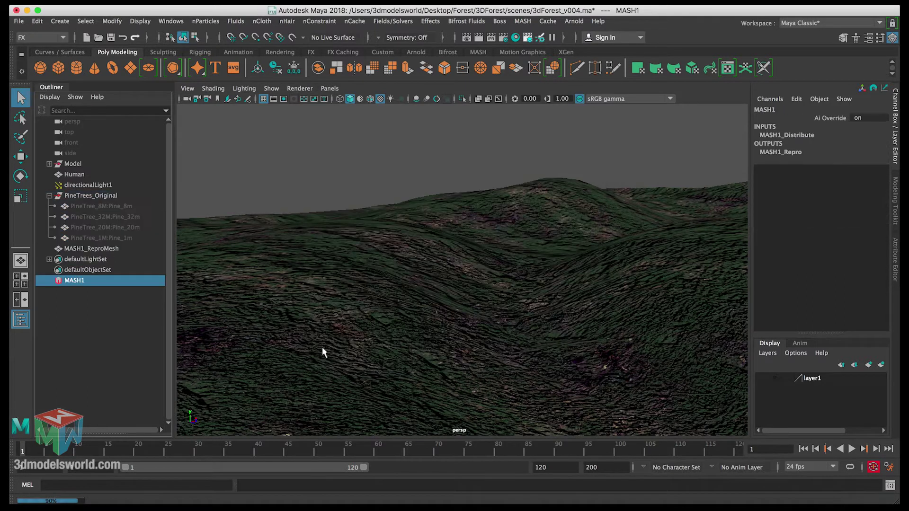
Step: Examine the attributes of MASH1_ReproMesh, including its Repro object list and the Waiter's available nodes
left_click(81, 250)
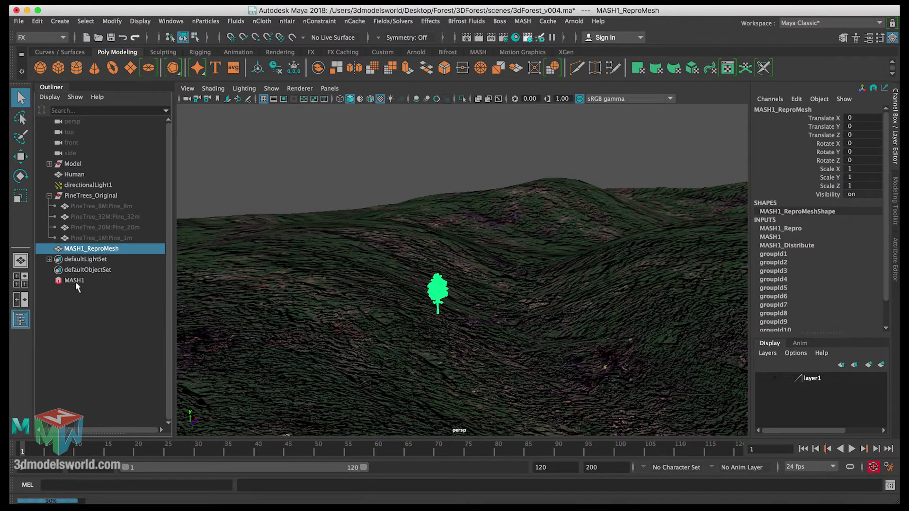
left_click(76, 281)
left_click(79, 250)
key("ctrl+a")
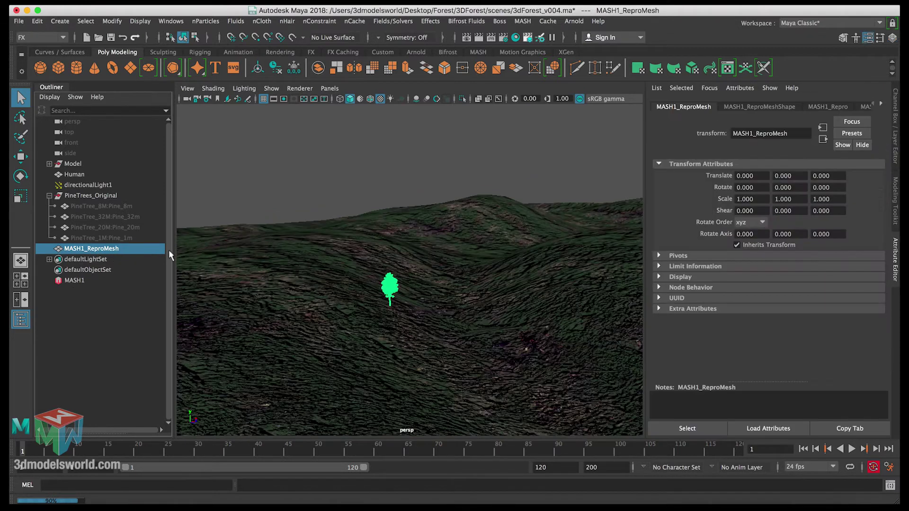
left_click(782, 108)
left_click(822, 108)
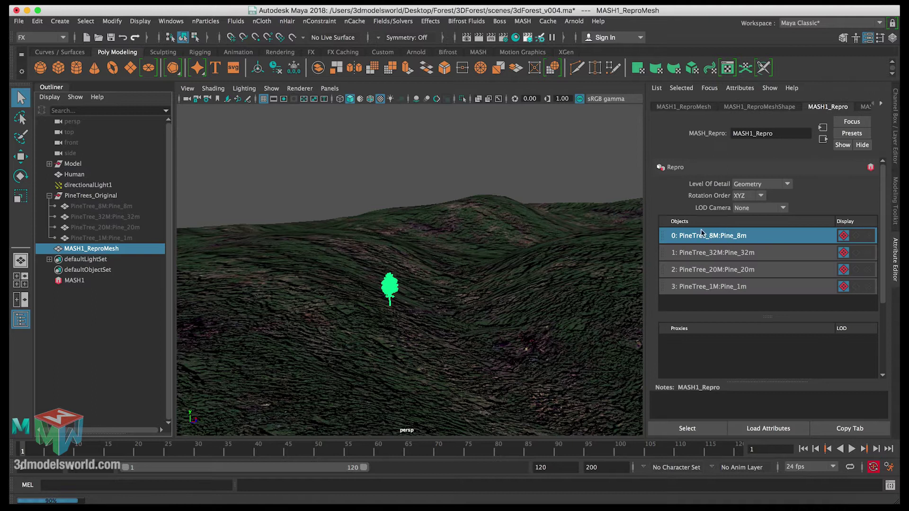
left_click(865, 107)
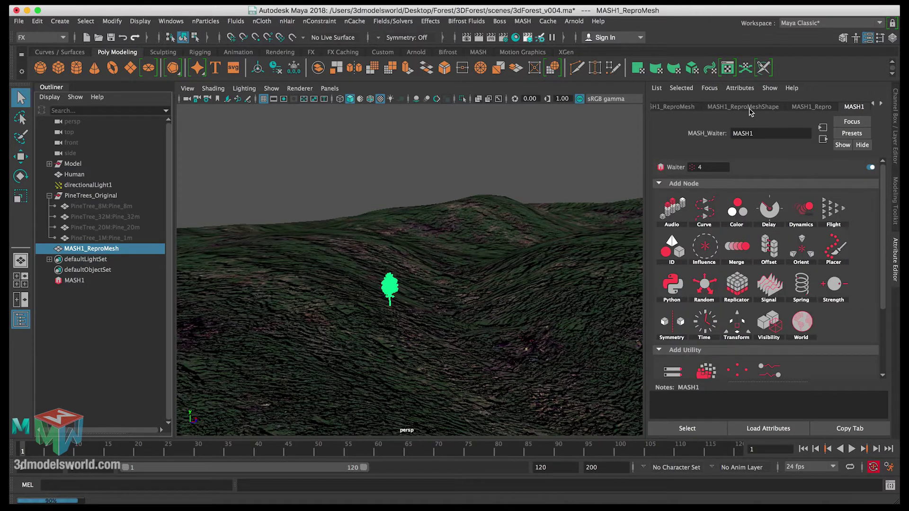
Step: Set the distribution type of the MASH1_Distribute node to Mesh, keeping Scatter as the method
left_click(78, 280)
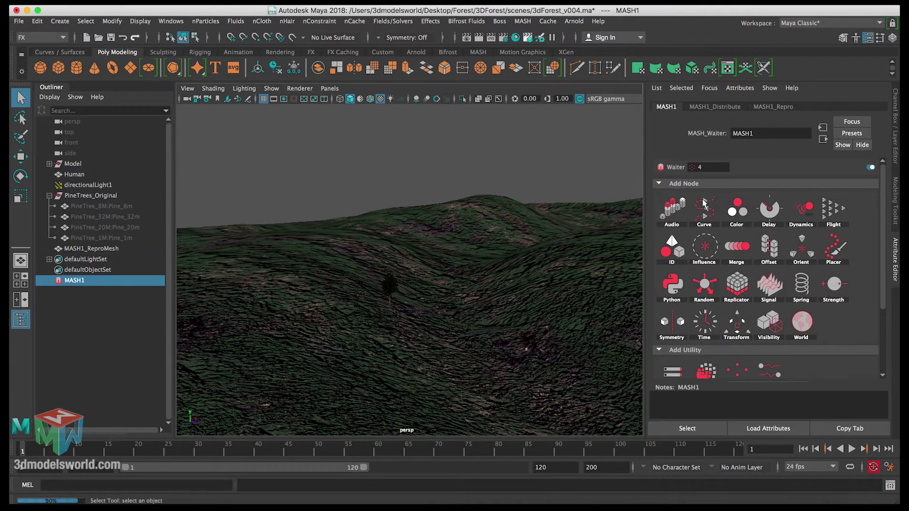
left_click(729, 109)
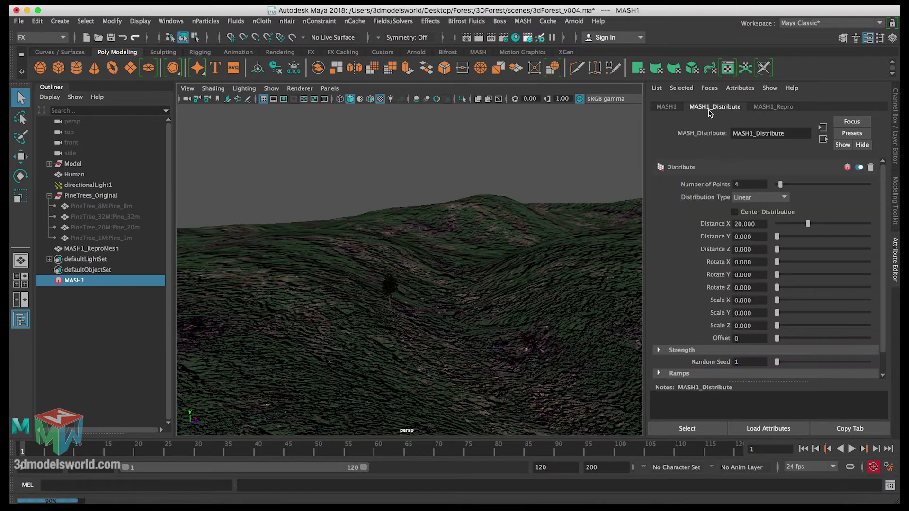
left_click_drag(511, 272, 505, 317, "alt")
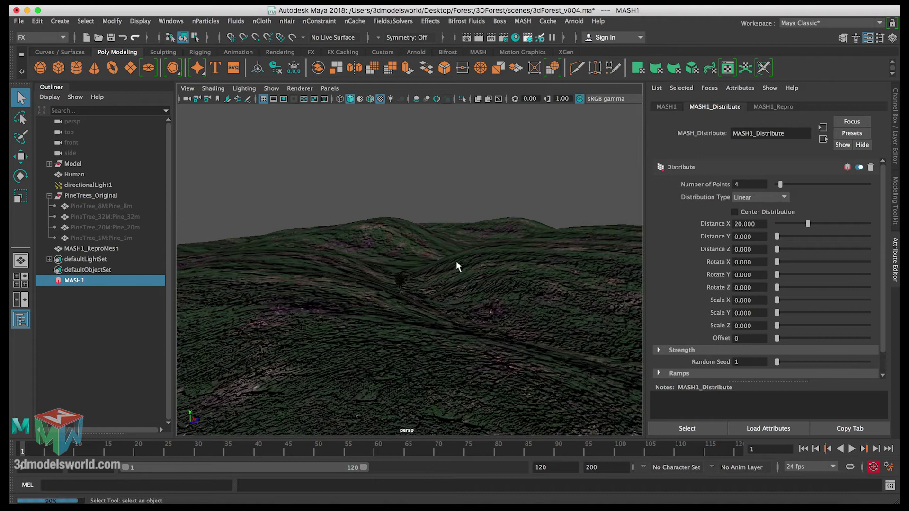
left_click_drag(457, 267, 492, 335, "alt")
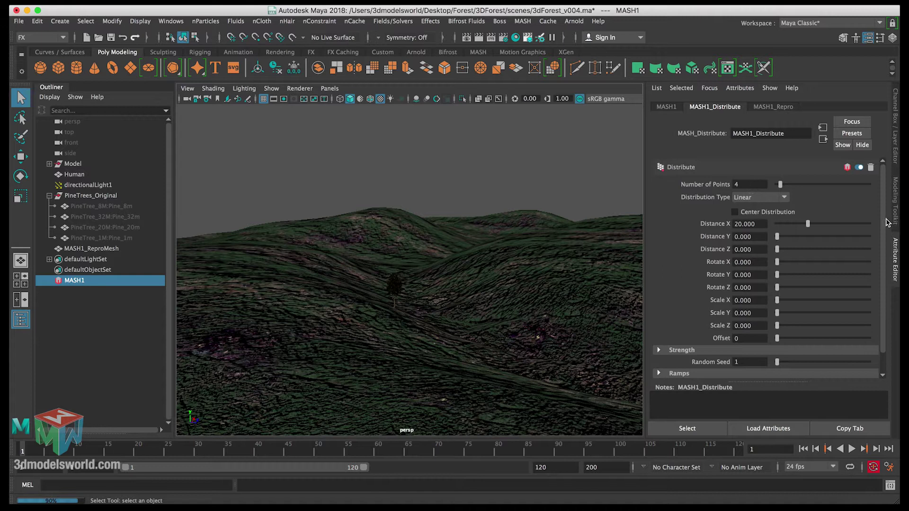
mouse_move(884, 218)
left_mouse_down()
mouse_move(884, 246)
mouse_move(884, 208)
left_mouse_up()
left_click(746, 199)
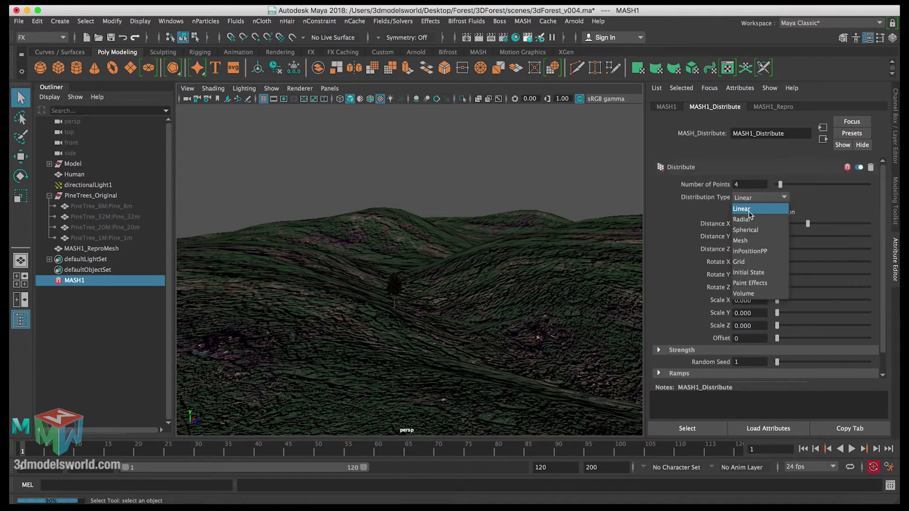
left_click(742, 241)
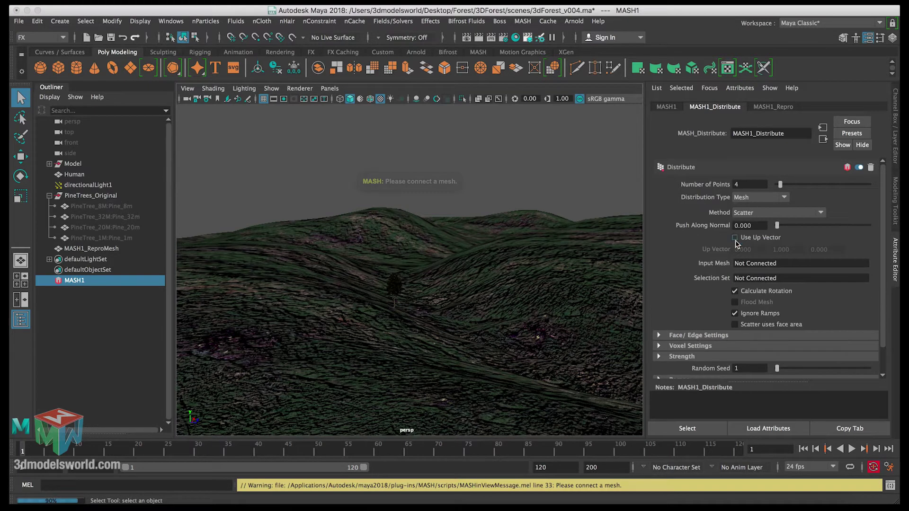
left_click(756, 219)
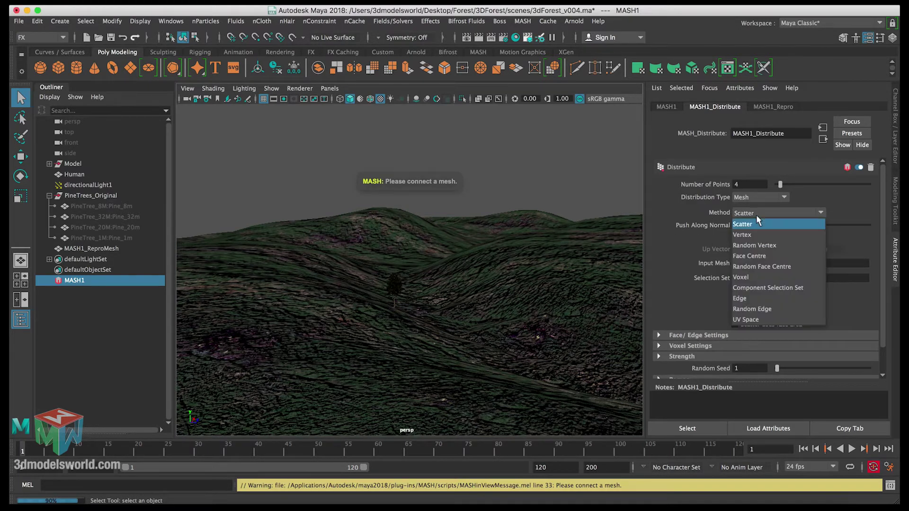
left_click(737, 217)
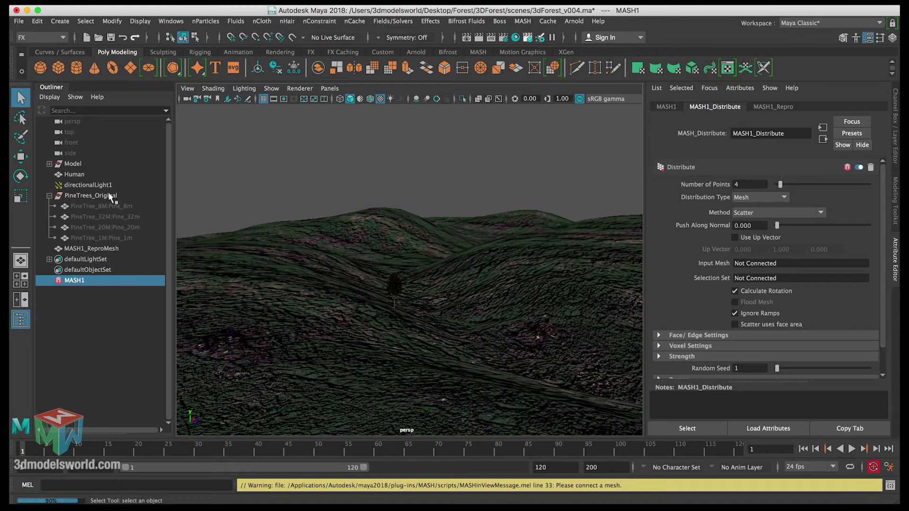
Step: Connect the Ground mesh from Model > Location_Terrain as the input mesh of MASH1_Distribute and check the scattered trees
left_click(50, 163)
left_click(55, 174)
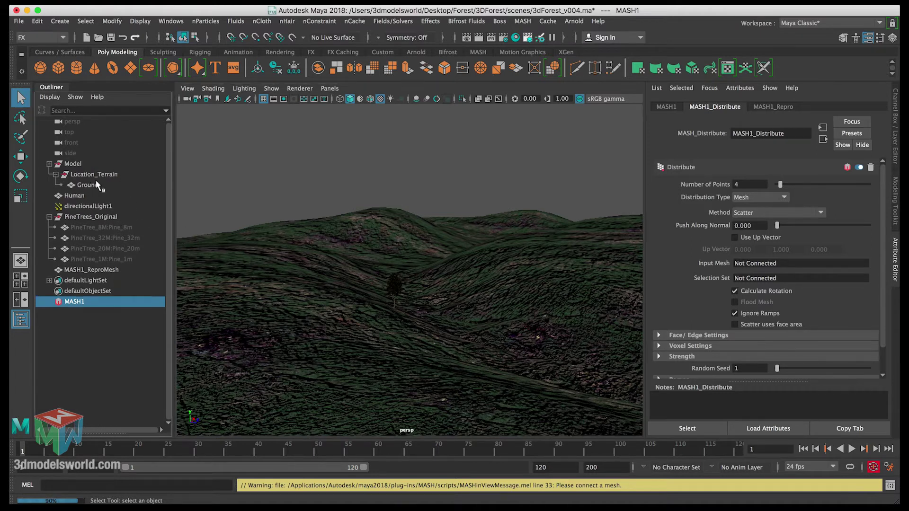
middle_click_drag(97, 185, 795, 265)
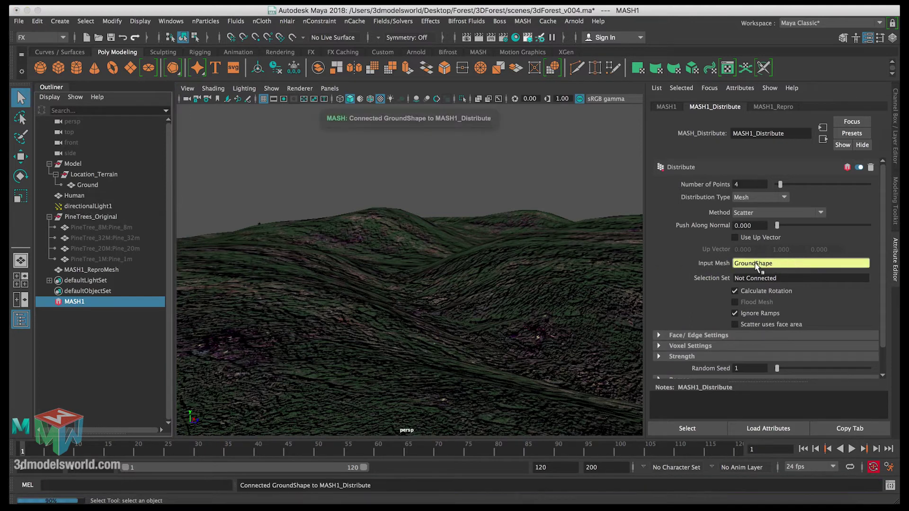
left_click_drag(426, 270, 432, 219, "alt")
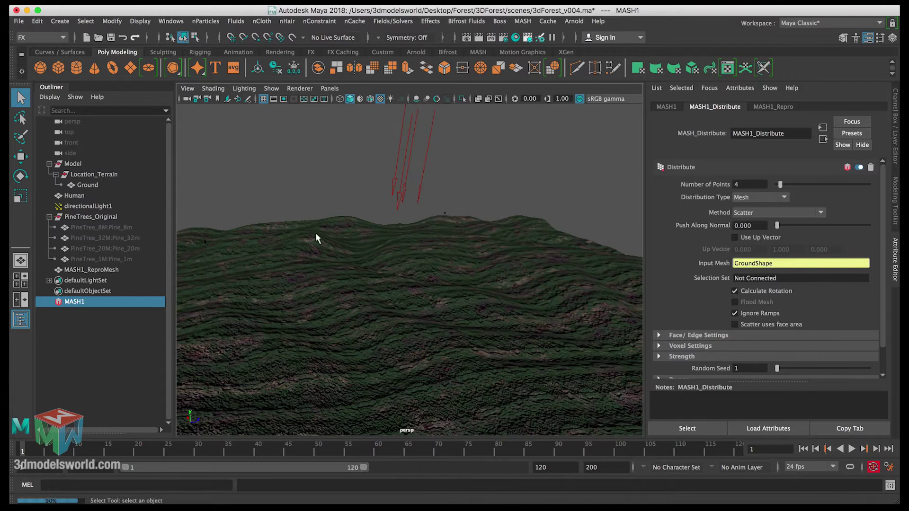
left_click_drag(317, 239, 268, 264, "alt")
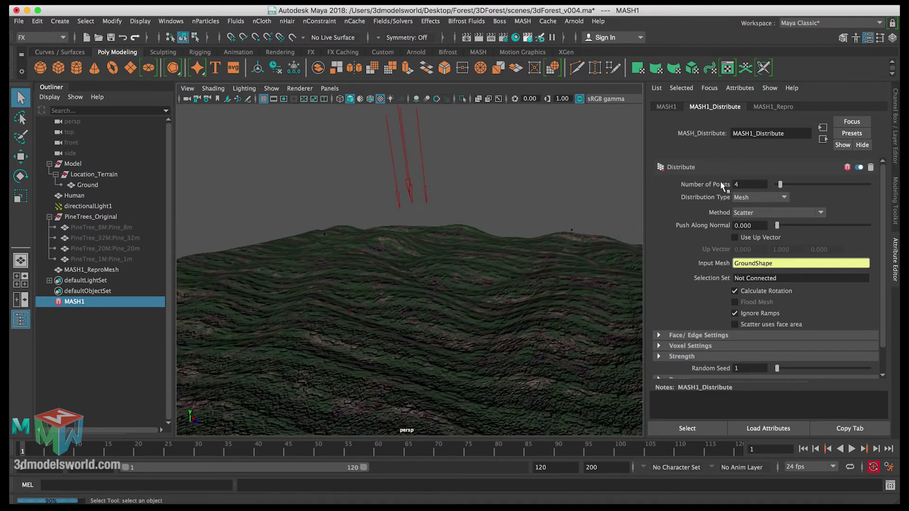
right_click_drag(554, 291, 549, 249, "alt")
left_click_drag(549, 249, 545, 216, "alt")
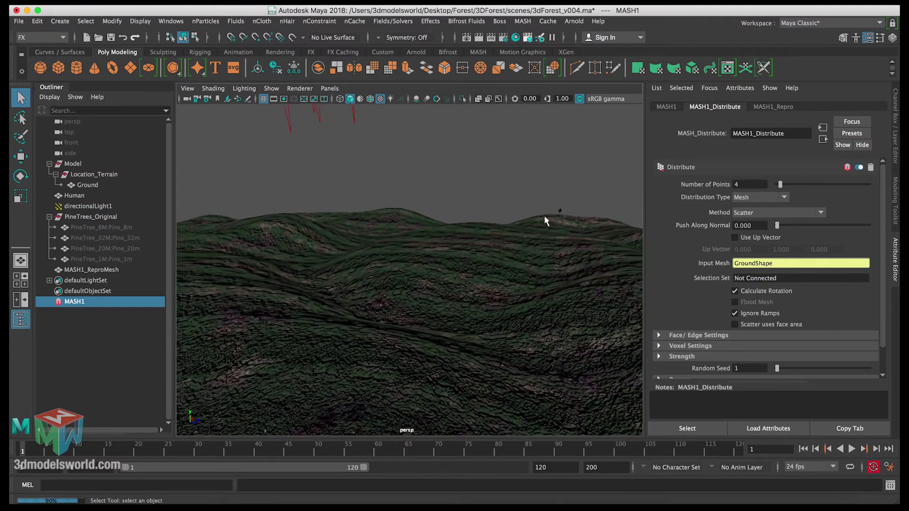
Step: Set the number of points on the MASH1_Distribute node to 100, keeping the Mesh distribution type, and view the scattered trees
double_click(745, 183)
left_click(757, 197)
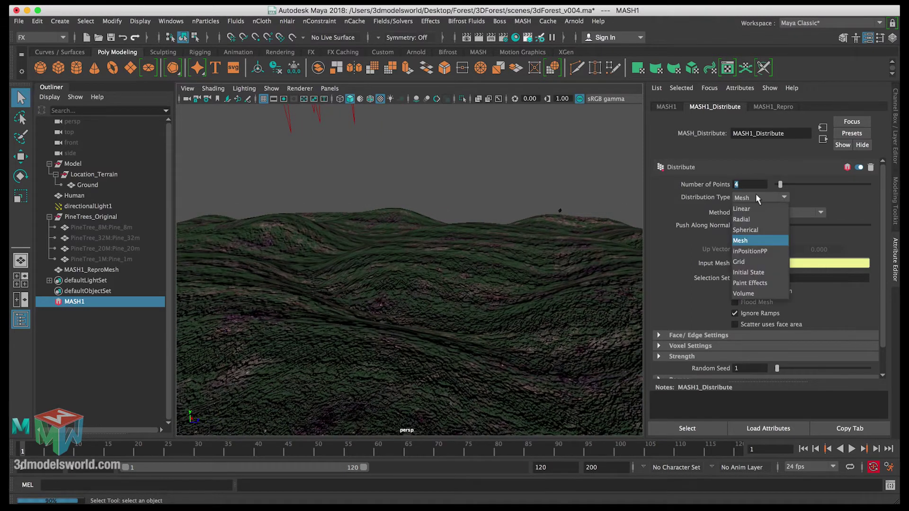
left_click(756, 196)
double_click(751, 184)
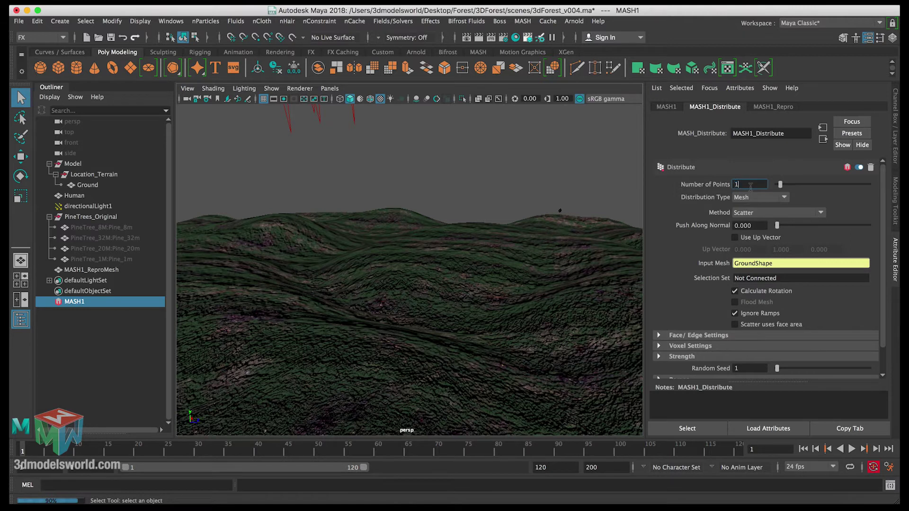
key("Return")
mouse_move(367, 236)
right_mouse_down("alt")
mouse_move(408, 266)
mouse_move(418, 204)
mouse_move(351, 240)
right_mouse_up("alt")
left_click_drag(351, 240, 443, 220, "alt")
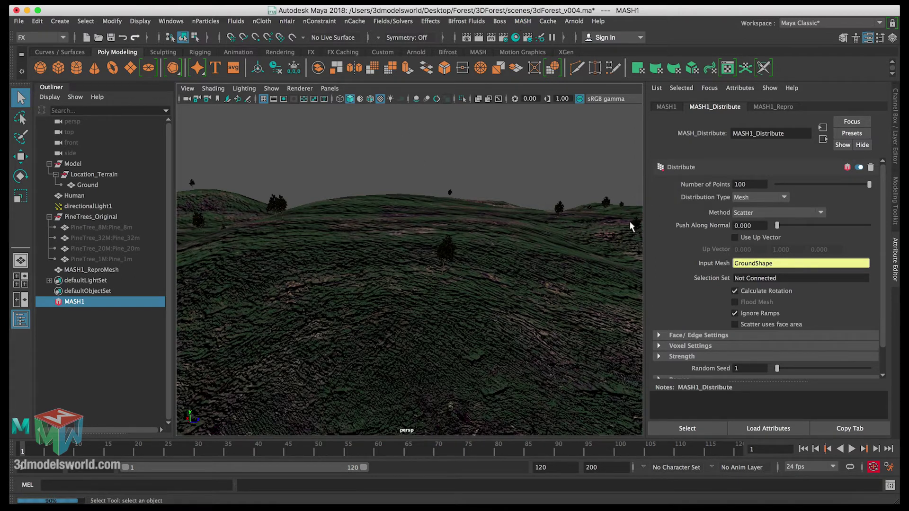
Step: Switch the MASH network's geometry type to an instancer and check the instanced pines across the terrain
left_click(524, 26)
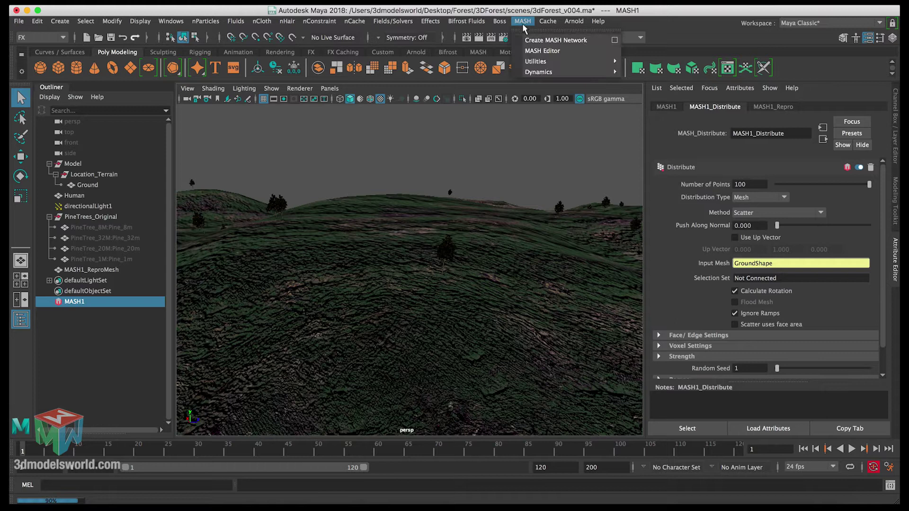
mouse_move(529, 65)
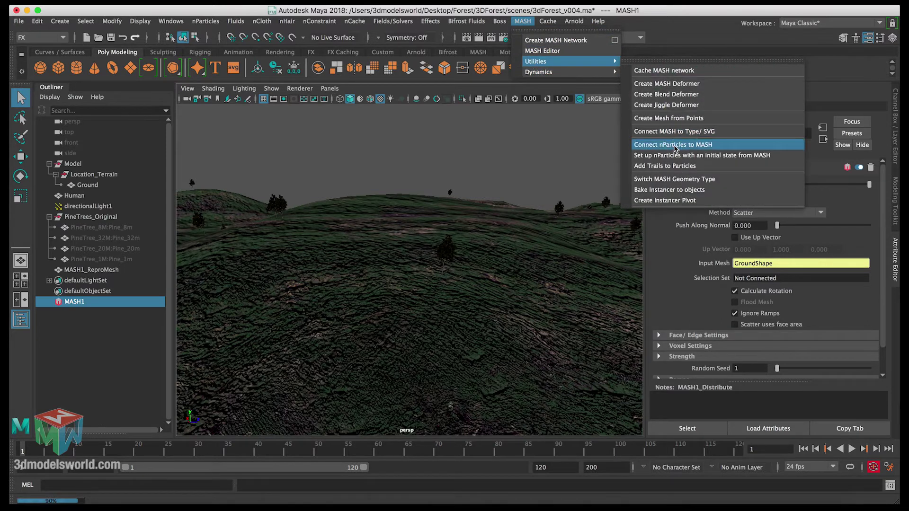
left_click(666, 184)
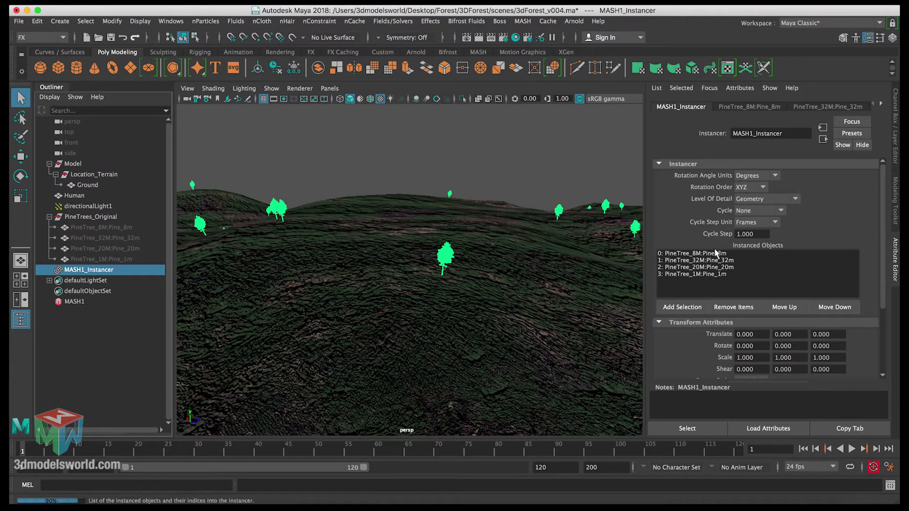
left_click_drag(454, 263, 239, 263, "alt")
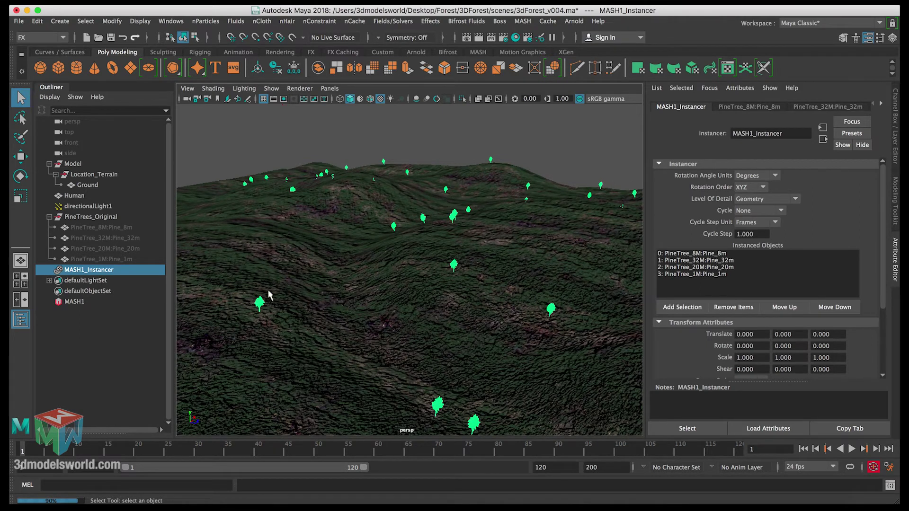
scroll(360, 296, "down", 10)
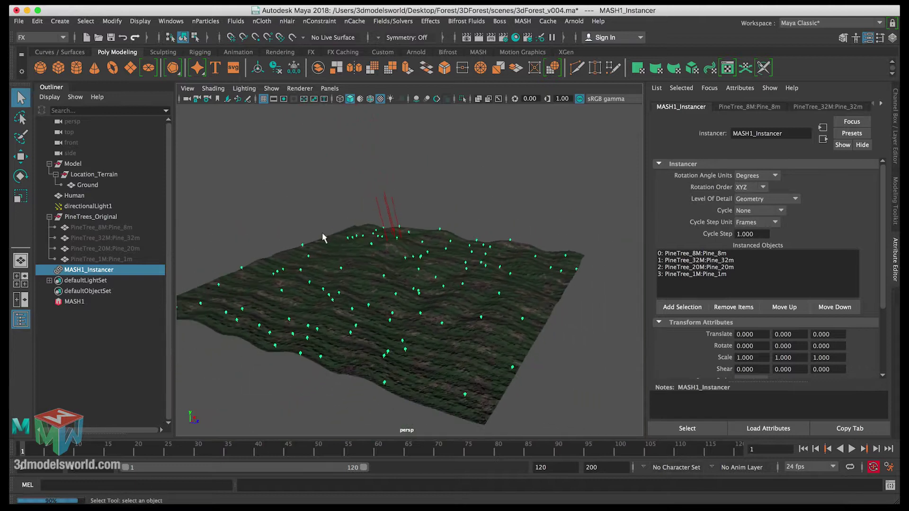
right_click_drag(349, 274, 475, 325, "alt")
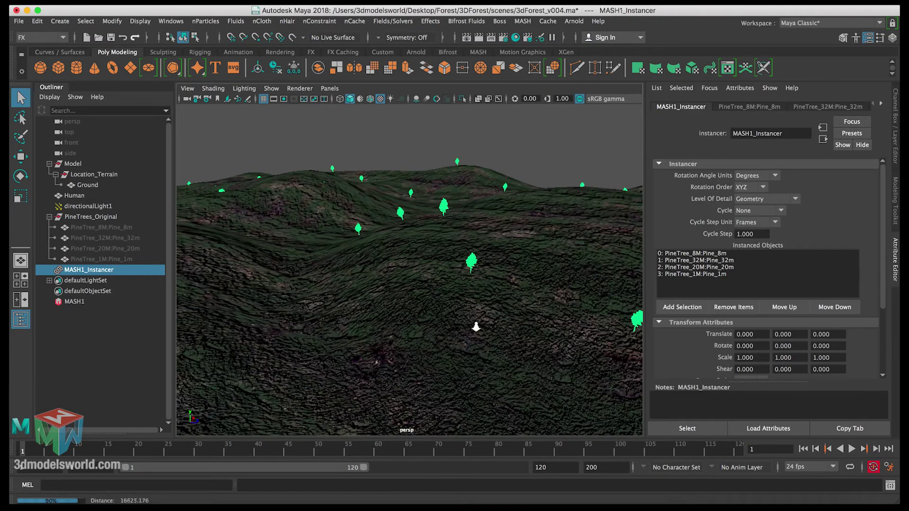
left_click_drag(475, 325, 472, 304, "alt")
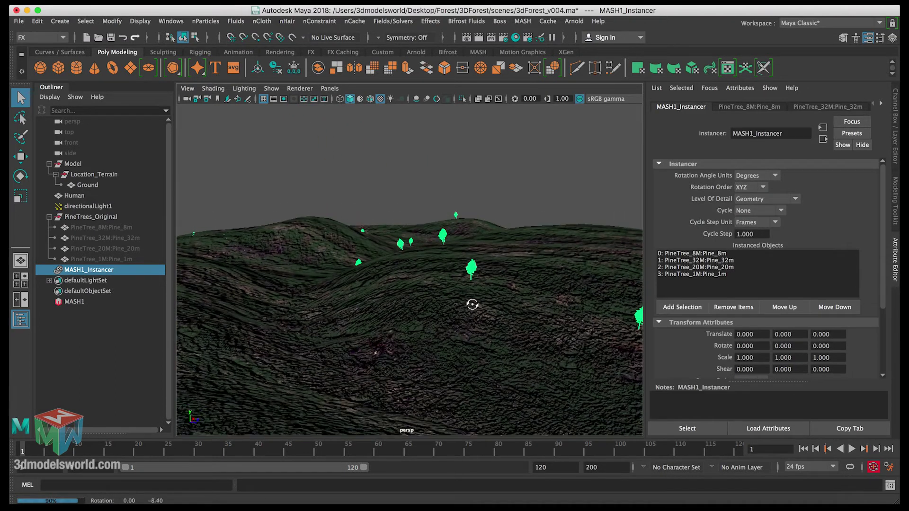
Step: Add an ID node to the MASH1 network so that the scattered points use the different pine models
left_click(746, 112)
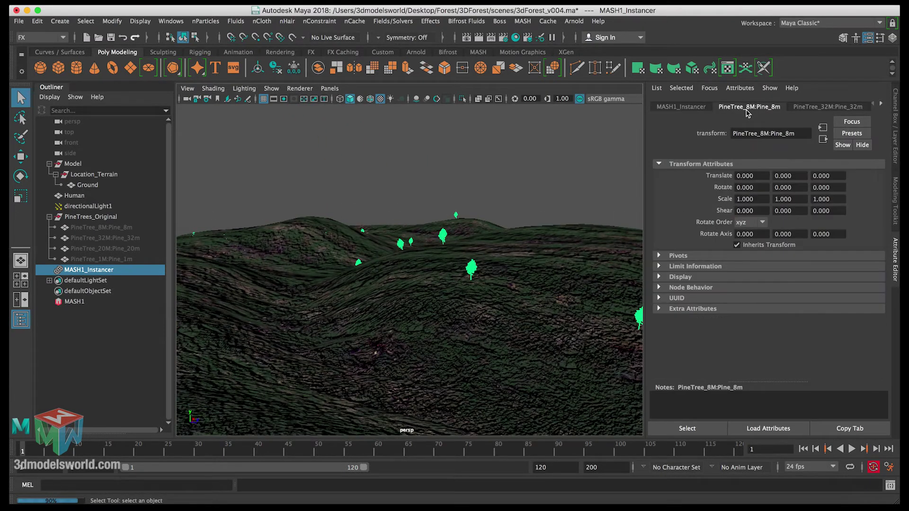
left_click(94, 301)
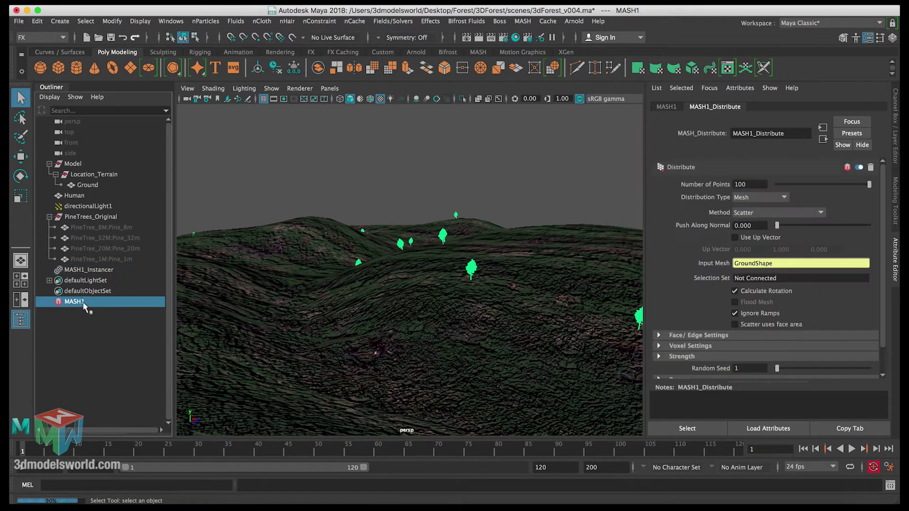
left_click(673, 107)
right_click_drag(438, 268, 367, 239, "alt")
middle_click_drag(391, 270, 438, 202, "alt")
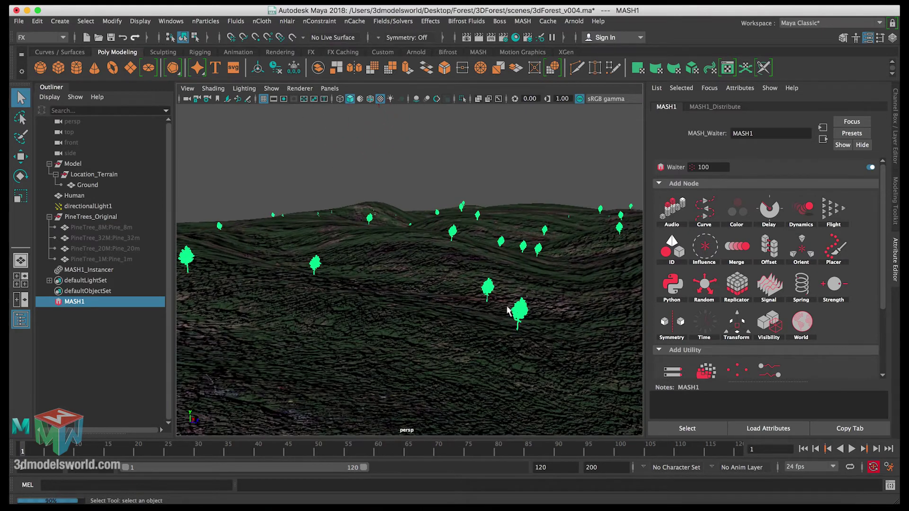
right_click_drag(508, 310, 288, 261, "alt")
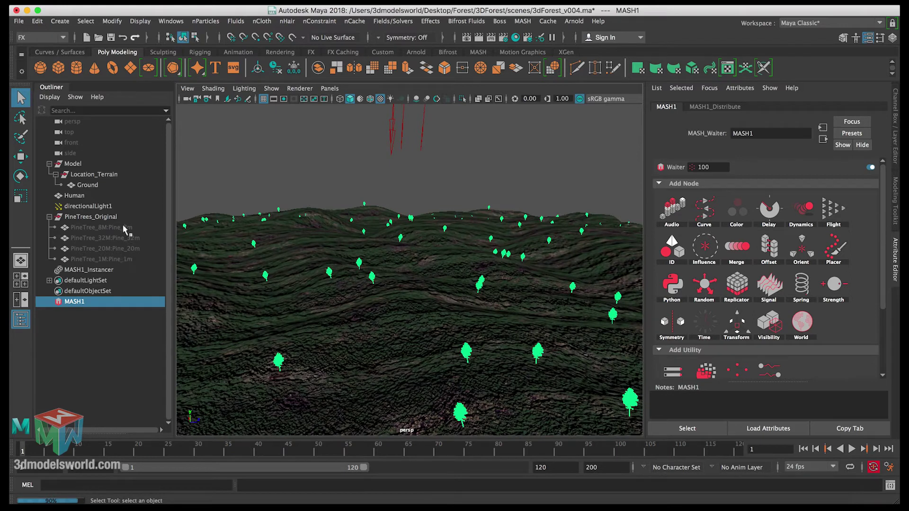
left_click_drag(394, 247, 181, 243, "alt")
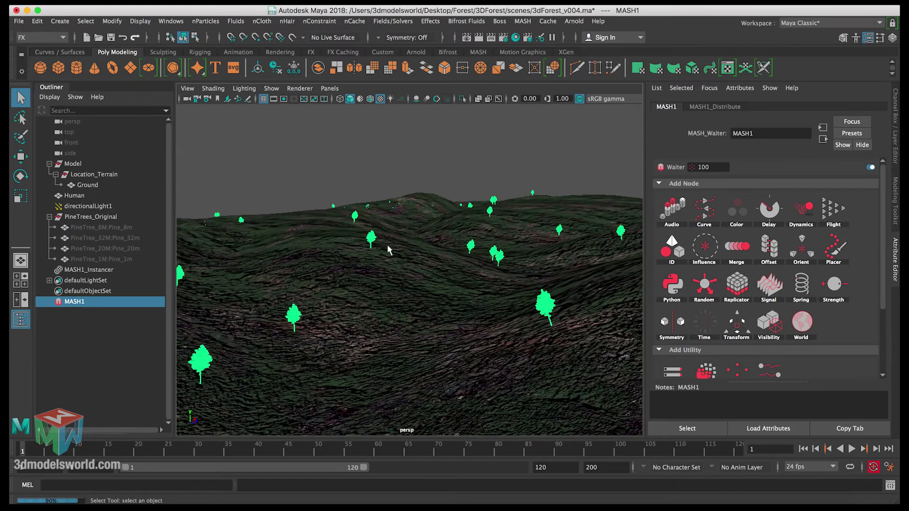
left_click(671, 247)
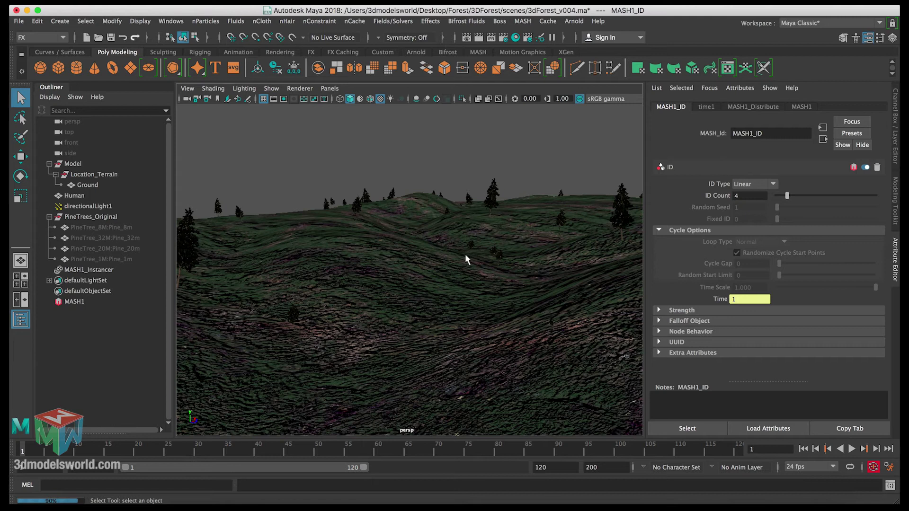
Step: Examine the mix of pine sizes produced by the linear ID type from several angles across the terrain
right_click_drag(466, 256, 342, 233, "alt")
left_click_drag(341, 233, 383, 233, "alt")
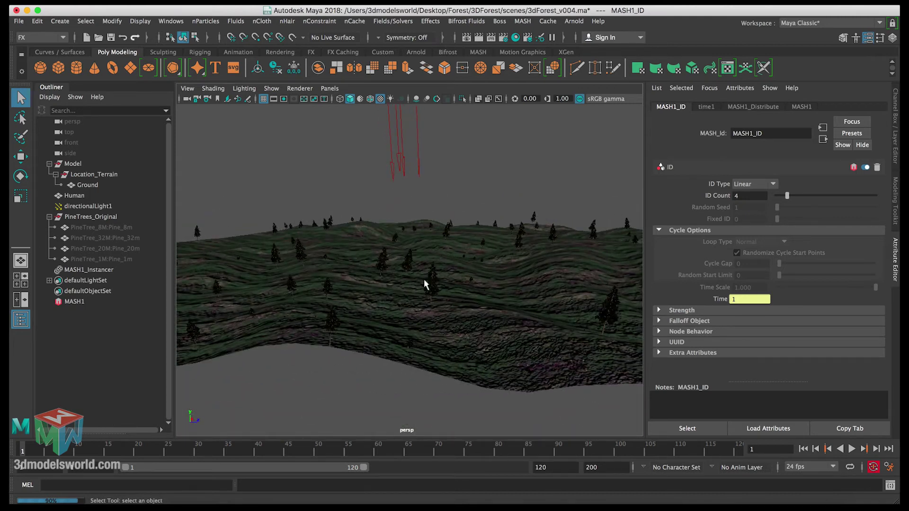
left_click_drag(425, 282, 400, 287, "alt")
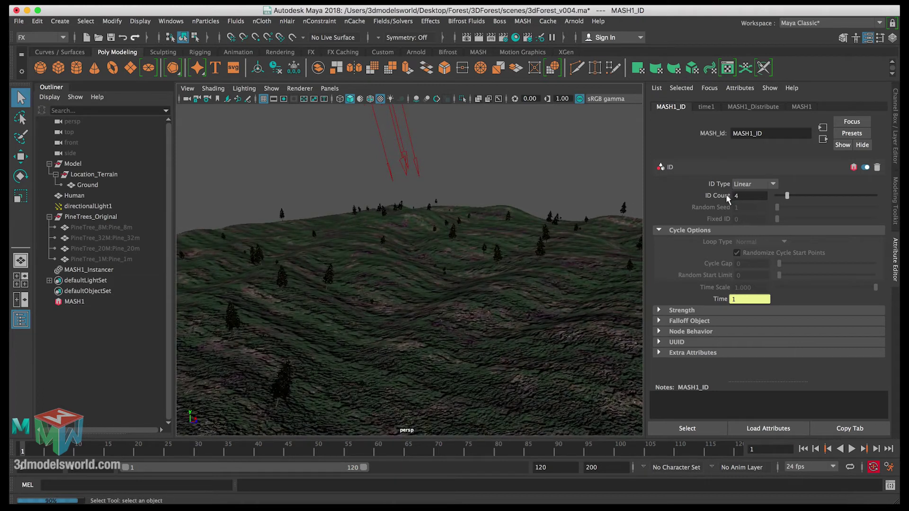
middle_click_drag(333, 268, 357, 186, "alt")
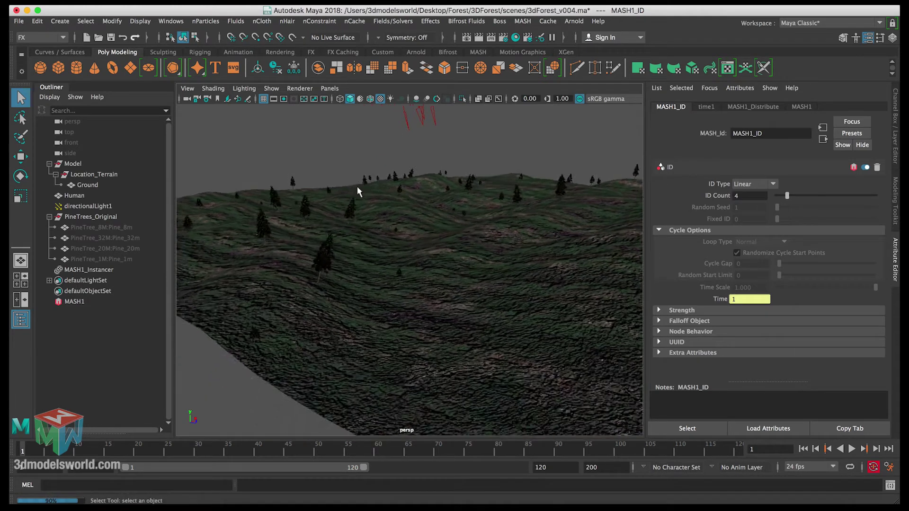
right_click_drag(357, 187, 303, 248, "alt")
middle_click_drag(320, 241, 456, 209, "alt")
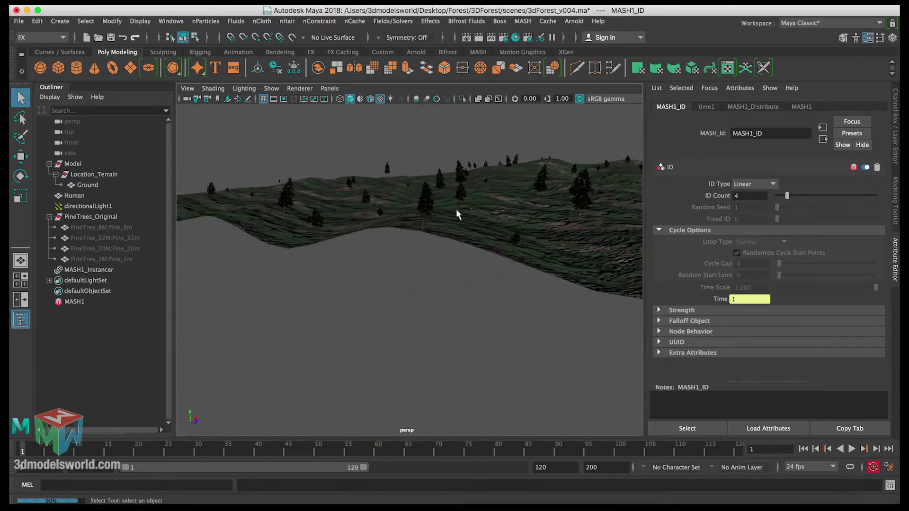
left_click_drag(456, 209, 507, 215, "alt")
middle_click_drag(507, 215, 322, 240, "alt")
right_click_drag(322, 239, 382, 221, "alt")
left_click_drag(379, 256, 379, 194, "alt")
left_click_drag(271, 243, 407, 279, "alt")
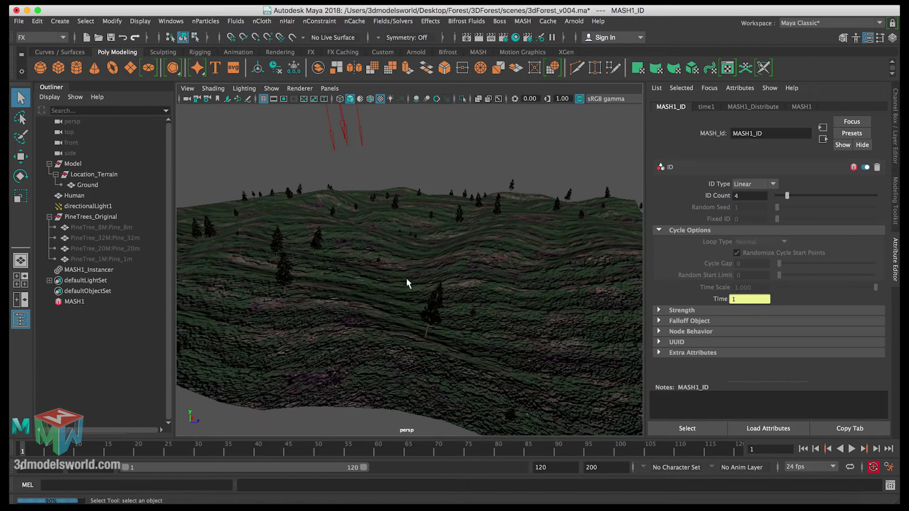
left_click_drag(437, 309, 396, 271, "alt")
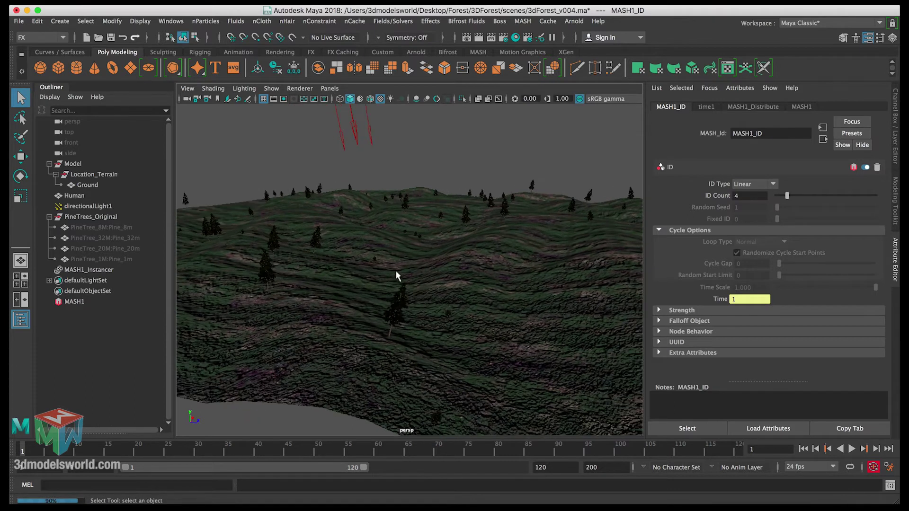
left_click_drag(463, 232, 512, 222, "alt")
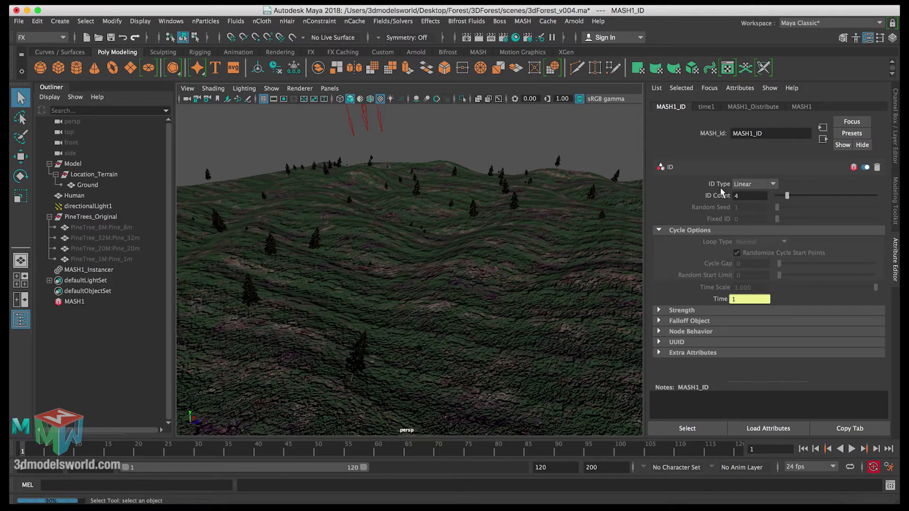
Step: Set the ID type of MASH1_ID to Random, try other random seeds, and return the seed to 1
left_click(740, 188)
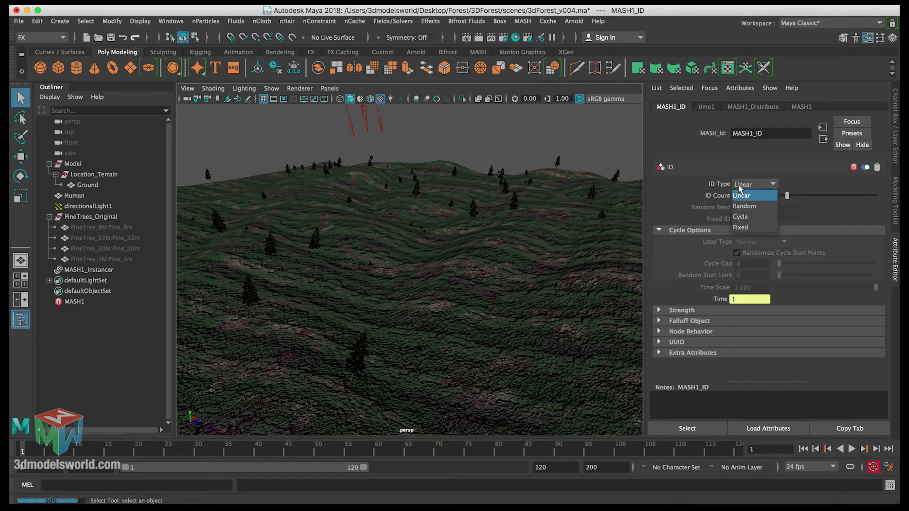
left_click(753, 207)
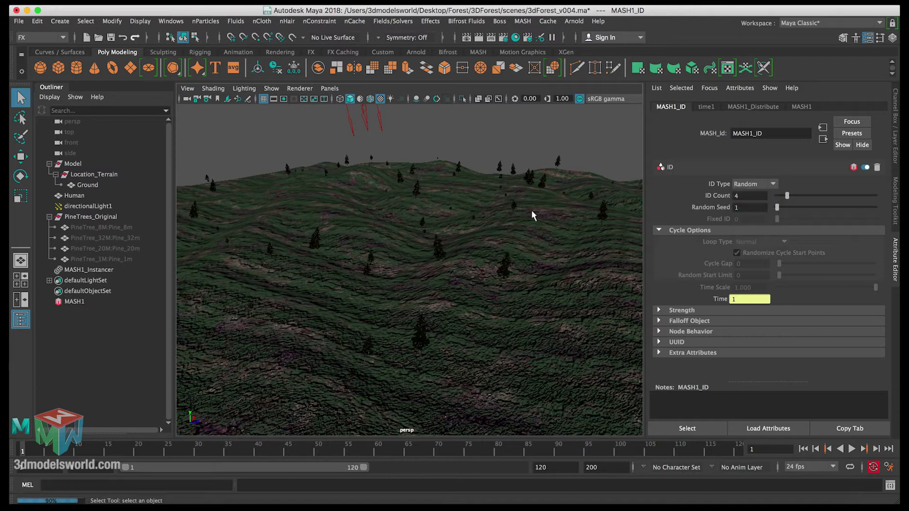
left_click_drag(775, 208, 798, 210)
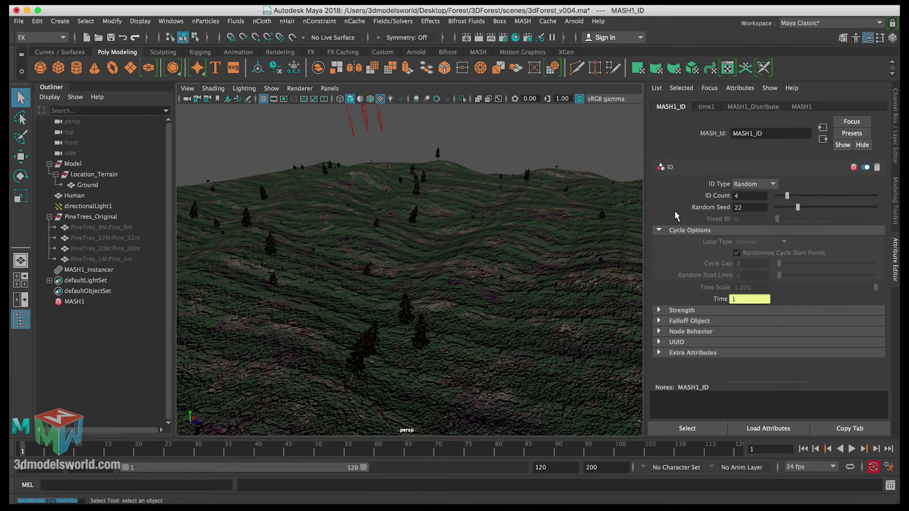
left_click_drag(601, 222, 575, 203, "alt")
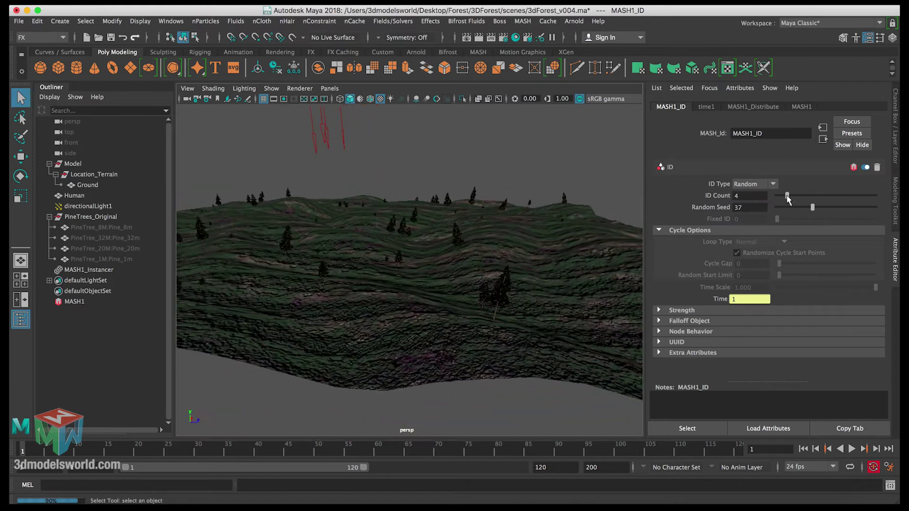
left_click_drag(787, 195, 765, 209)
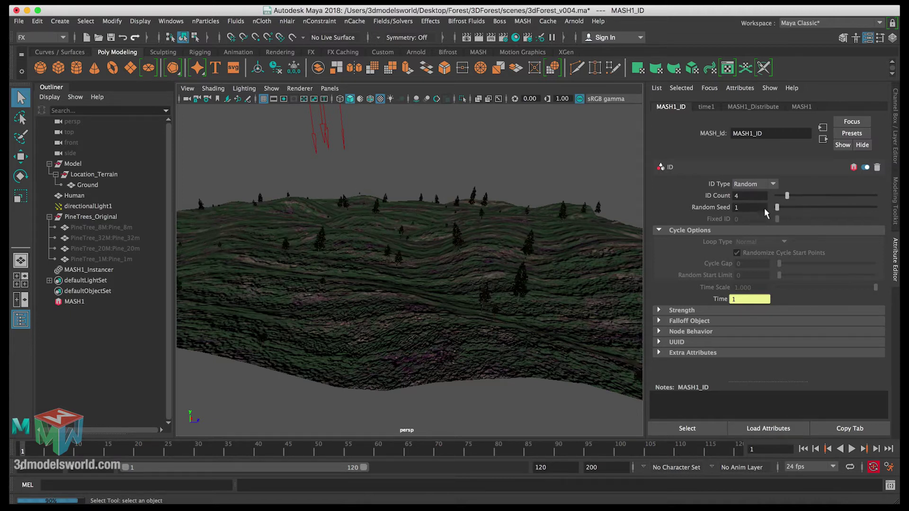
left_click_drag(630, 210, 377, 167, "alt")
right_click_drag(377, 168, 443, 227, "alt")
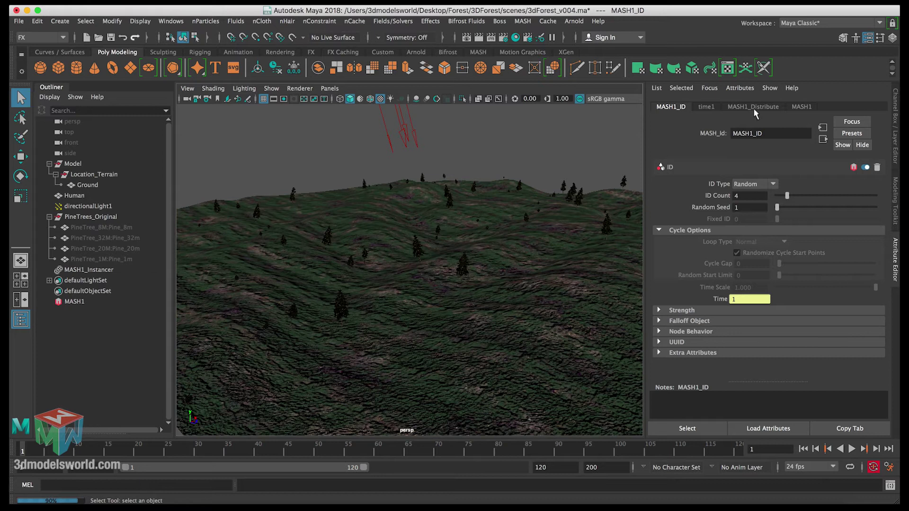
Step: Set the number of points on the MASH1_Distribute node to 600 and inspect the denser forest
left_click(801, 107)
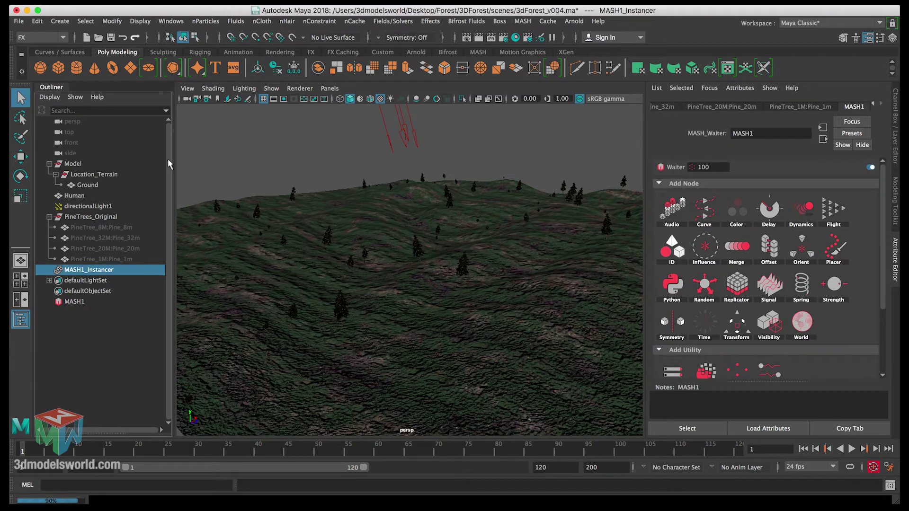
left_click(75, 302)
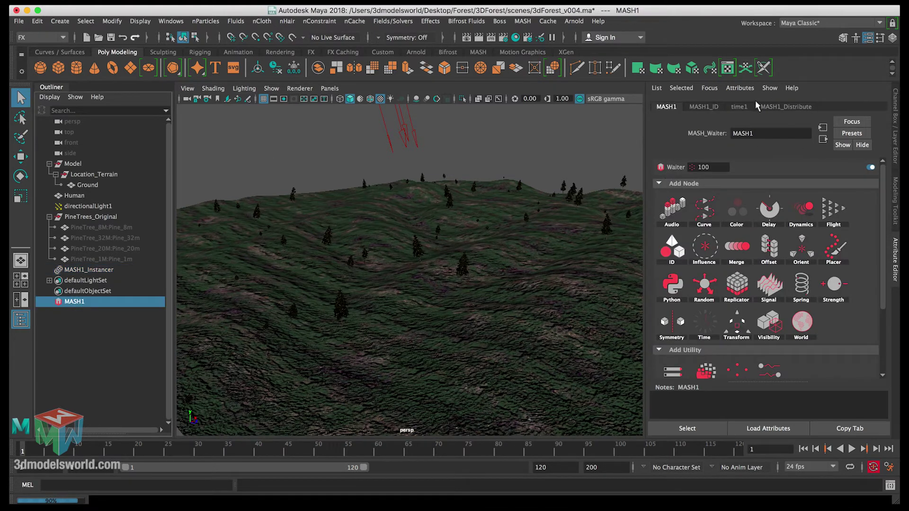
left_click(771, 108)
left_click(750, 185)
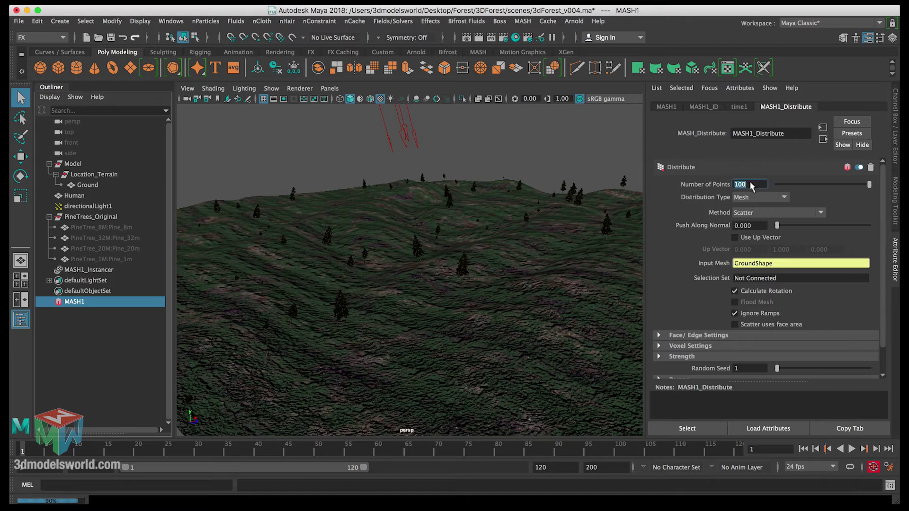
type("600")
key("Return")
left_click_drag(351, 192, 416, 187, "alt")
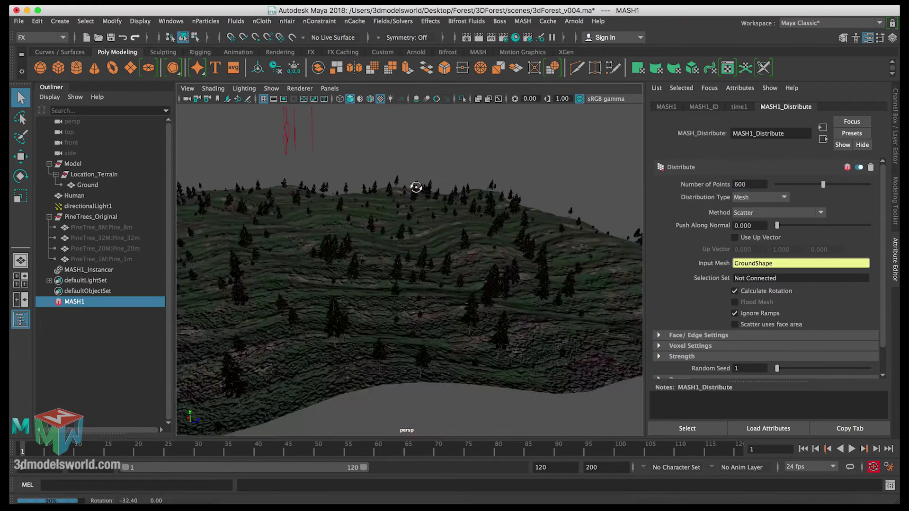
right_click_drag(416, 187, 274, 150, "alt")
left_click_drag(274, 150, 237, 147, "alt")
right_click_drag(237, 147, 401, 234, "alt")
left_click_drag(400, 234, 397, 209, "alt")
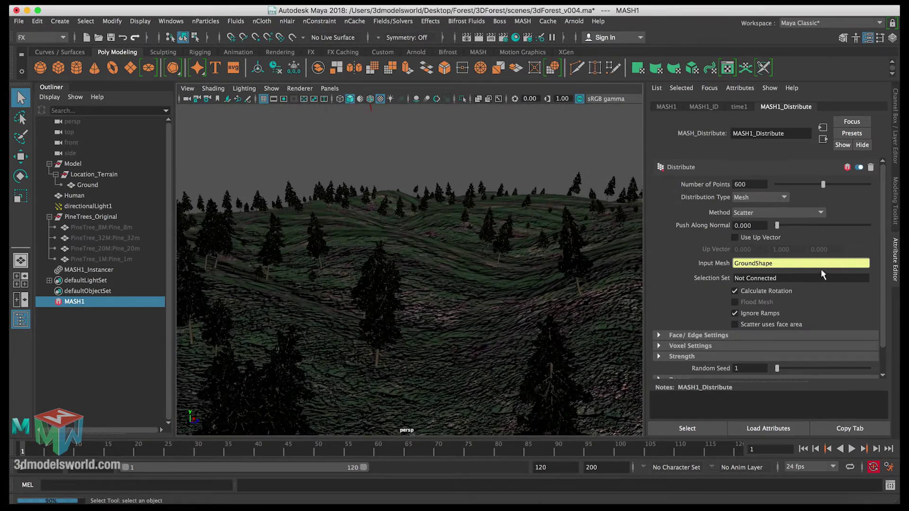
Step: Turn off Calculate Rotation on MASH1_Distribute so the trees stand upright, and check them on the slopes
left_click(769, 289)
left_click(754, 291)
left_click_drag(511, 278, 438, 183, "alt")
right_click_drag(439, 183, 502, 266, "alt")
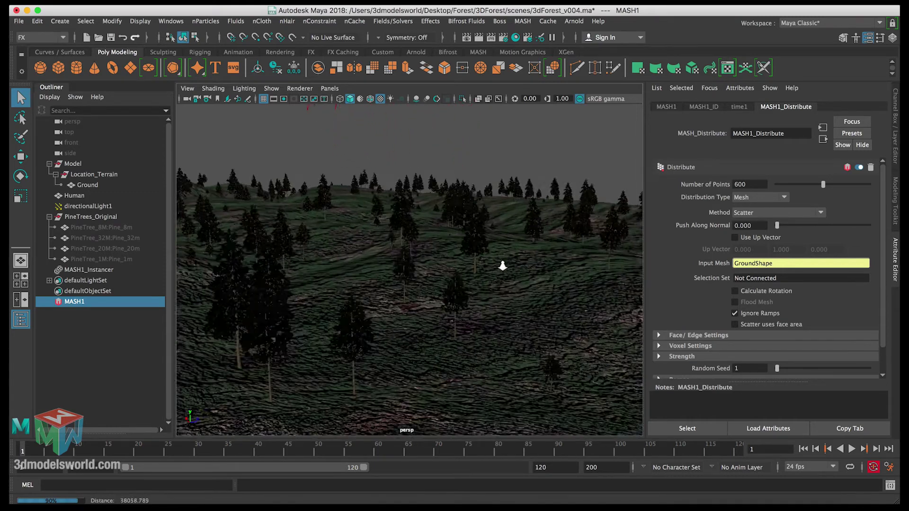
Step: Set the number of points on the MASH1_Distribute node to 1600 after checking the forest's density across the terrain
middle_click_drag(501, 266, 487, 241, "alt")
left_click_drag(611, 279, 569, 278, "alt")
right_click_drag(568, 278, 488, 274, "alt")
scroll(488, 274, "up", 8)
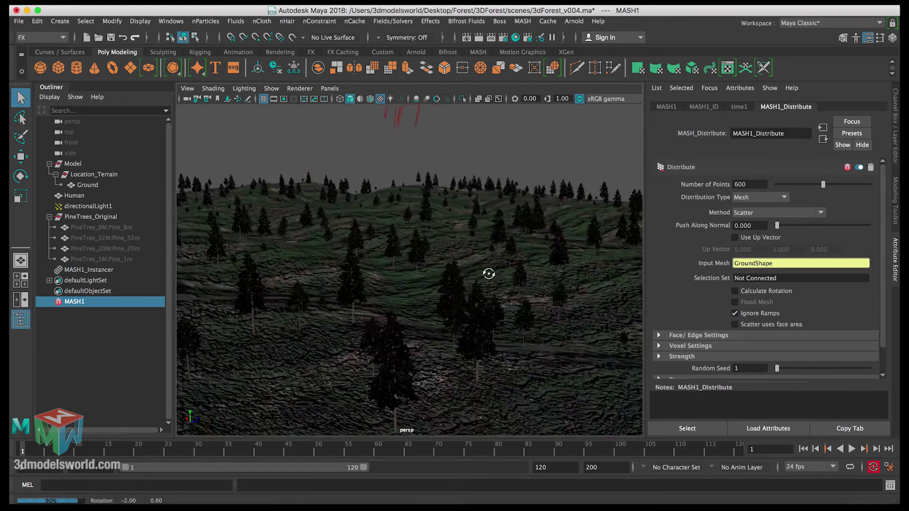
left_click_drag(509, 229, 479, 213, "alt")
right_click_drag(479, 213, 463, 178, "alt")
left_click_drag(463, 178, 468, 210, "alt")
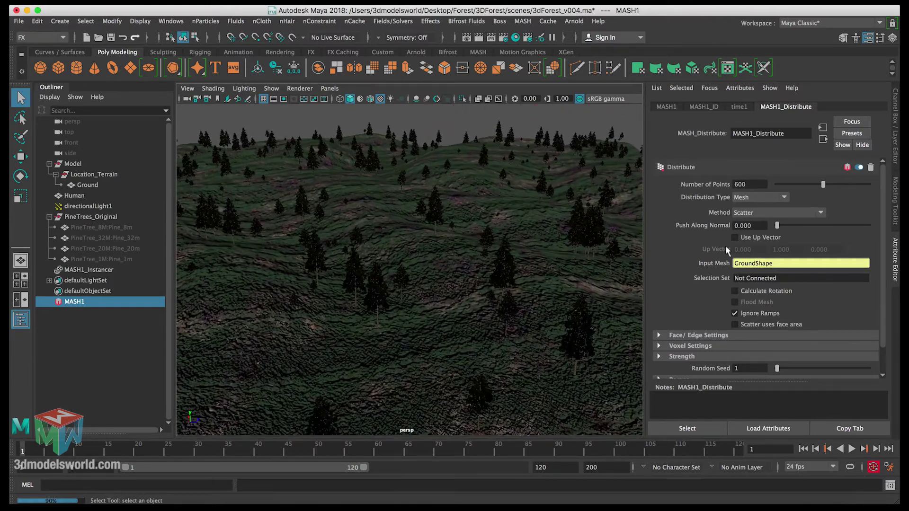
left_click(757, 183)
type("1600")
key("Return")
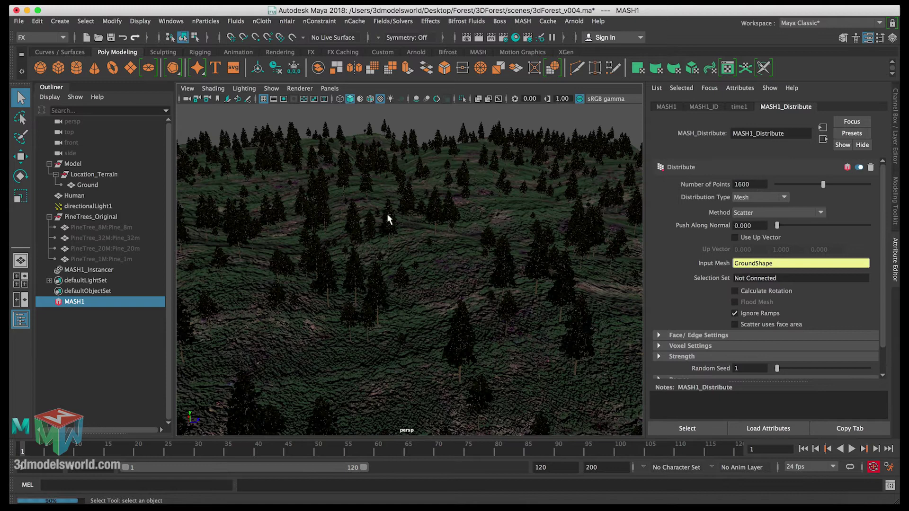
Step: Inspect the tree density across the terrain and up close, and raise the number of points on MASH1_Distribute to 1800
left_click_drag(424, 242, 374, 215, "alt")
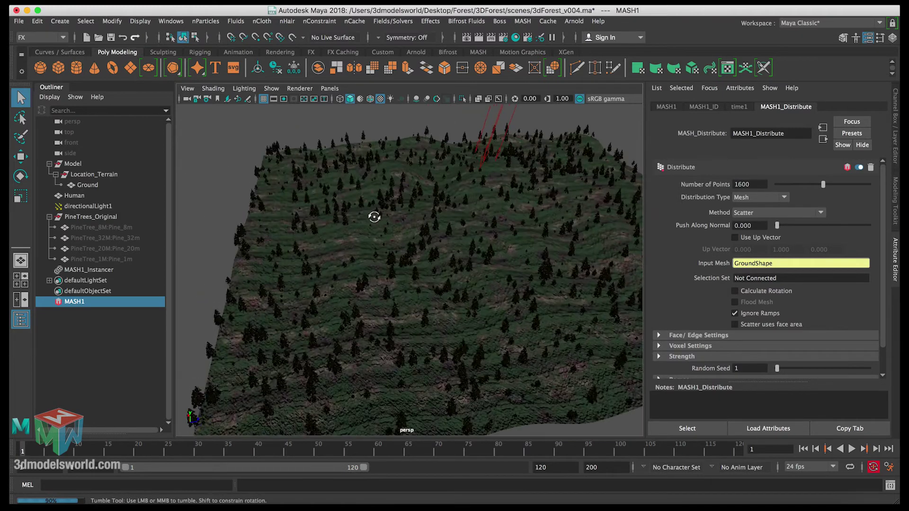
right_click_drag(374, 215, 503, 280, "alt")
left_click_drag(503, 280, 475, 252, "alt")
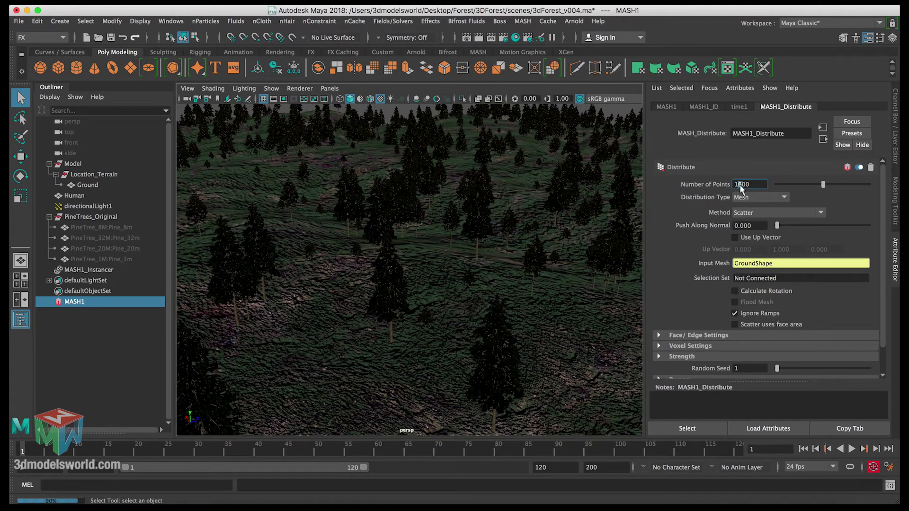
key("Return")
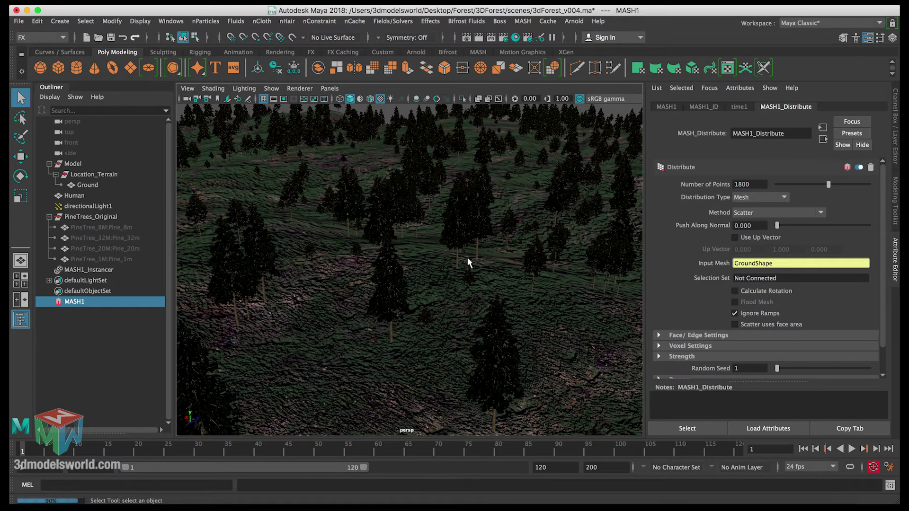
Step: Examine the spacing and size mix of the pines at 1800 points, both up close on the slopes and along the terrain's edges
right_click_drag(414, 260, 360, 225, "alt")
middle_click_drag(360, 225, 391, 182, "alt")
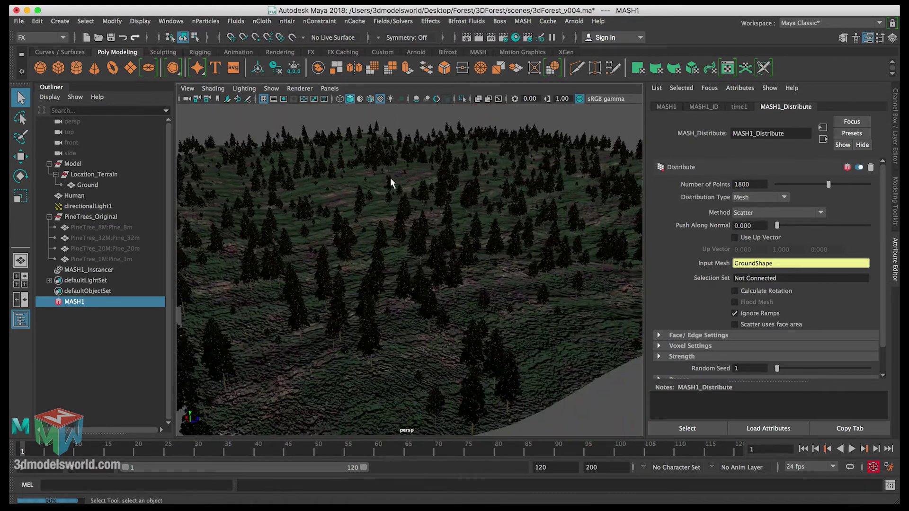
right_click_drag(392, 183, 447, 234, "alt")
mouse_move(446, 233)
left_mouse_down("alt")
mouse_move(408, 242)
mouse_move(431, 232)
left_mouse_up("alt")
middle_click_drag(430, 232, 408, 179, "alt")
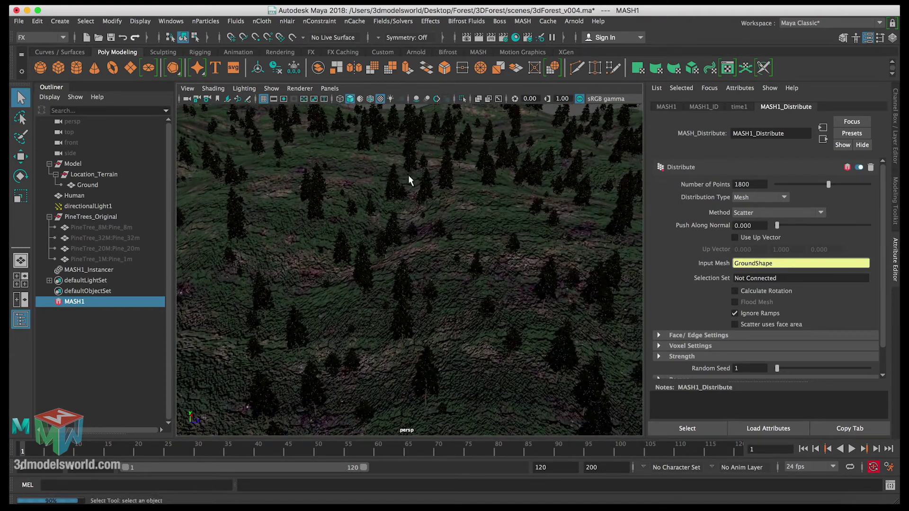
right_click_drag(408, 179, 430, 214, "alt")
left_click_drag(446, 227, 399, 198, "alt")
right_click_drag(399, 197, 430, 160, "alt")
mouse_move(430, 161)
left_mouse_down("alt")
mouse_move(417, 157)
mouse_move(435, 160)
left_mouse_up("alt")
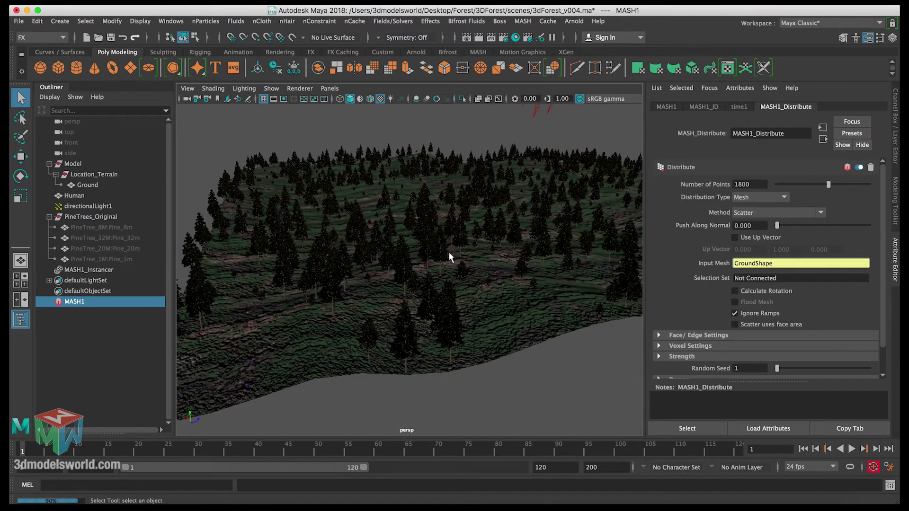
left_click_drag(432, 249, 484, 230, "alt")
middle_click_drag(484, 230, 409, 222, "alt")
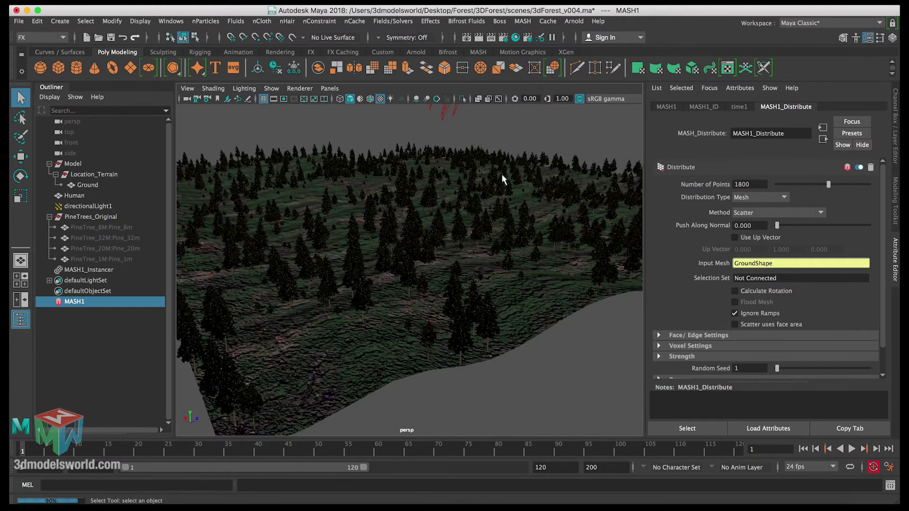
right_click_drag(371, 232, 363, 231, "alt")
middle_click_drag(363, 230, 359, 235, "alt")
left_click_drag(360, 235, 361, 238, "alt")
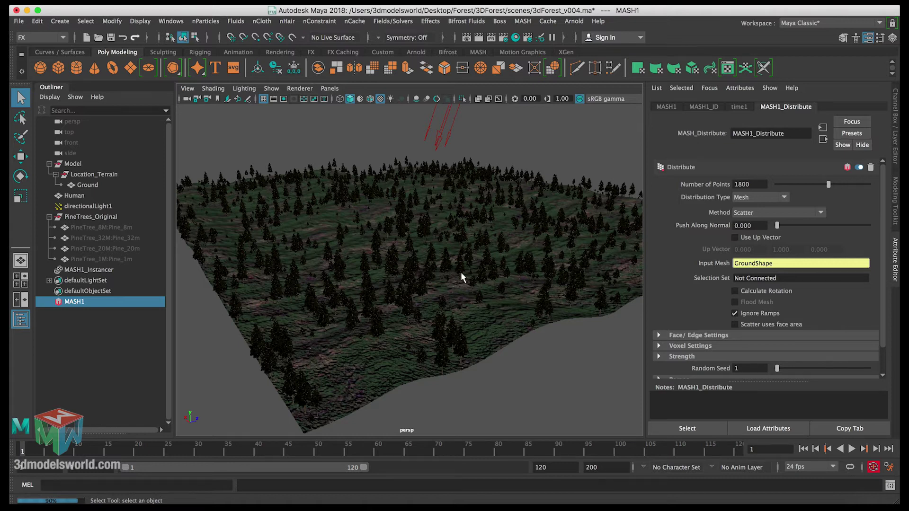
scroll(462, 273, "up", 5)
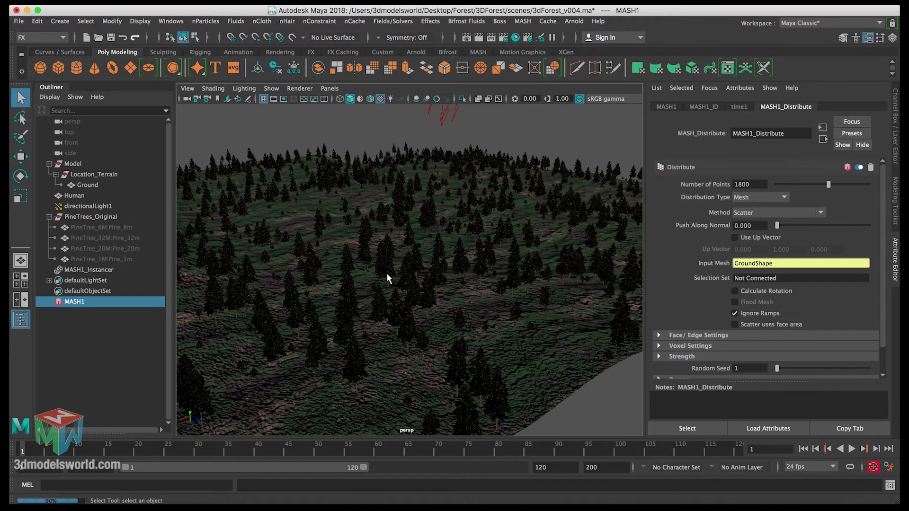
left_click_drag(407, 303, 388, 290, "alt")
middle_click_drag(388, 290, 386, 283, "alt")
left_click_drag(386, 283, 410, 337, "alt")
right_click_drag(414, 305, 376, 209, "alt")
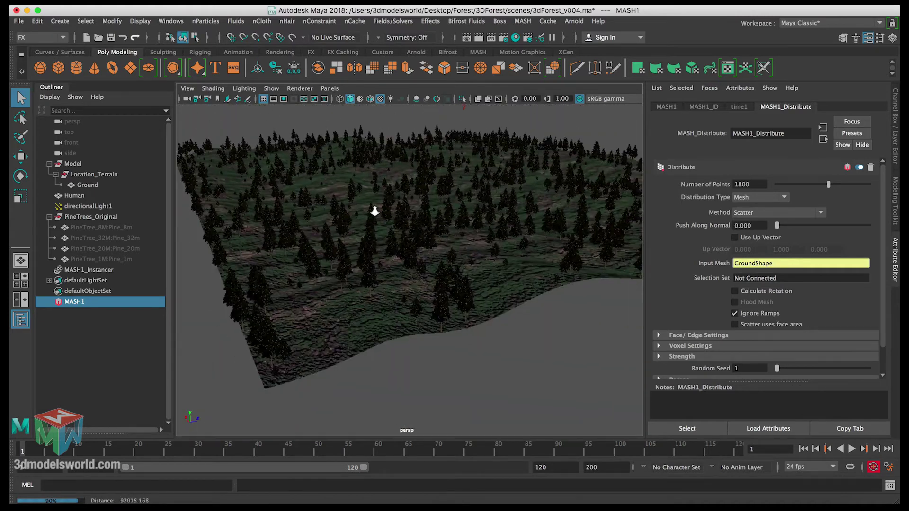
middle_click_drag(376, 209, 383, 236, "alt")
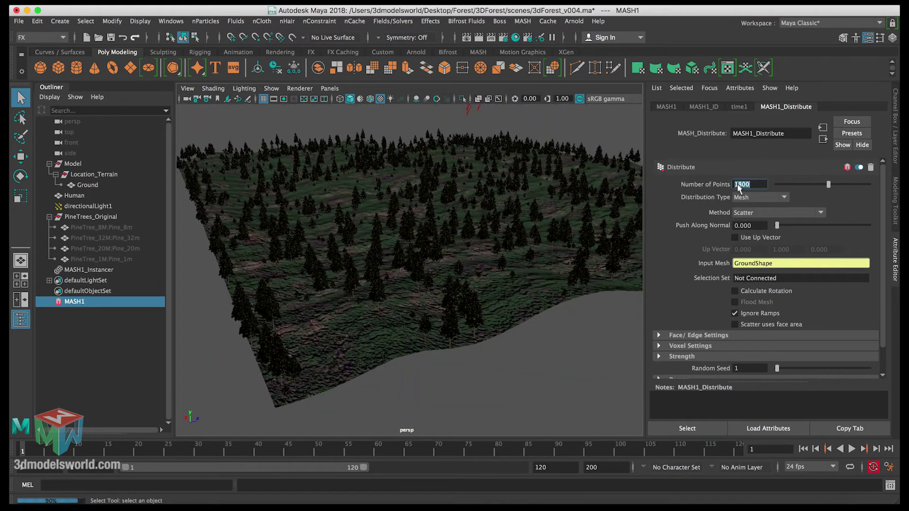
double_click(737, 183)
right_click_drag(399, 265, 418, 286, "alt")
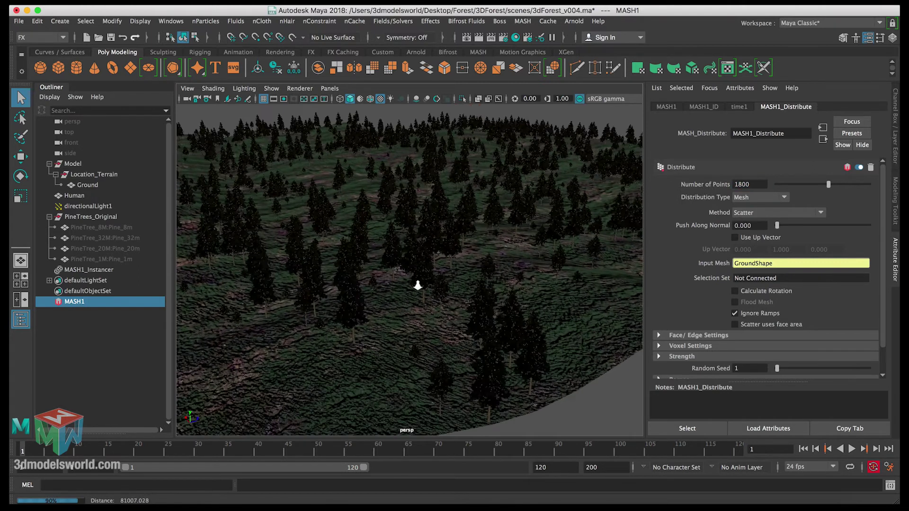
middle_click_drag(418, 286, 479, 228, "alt")
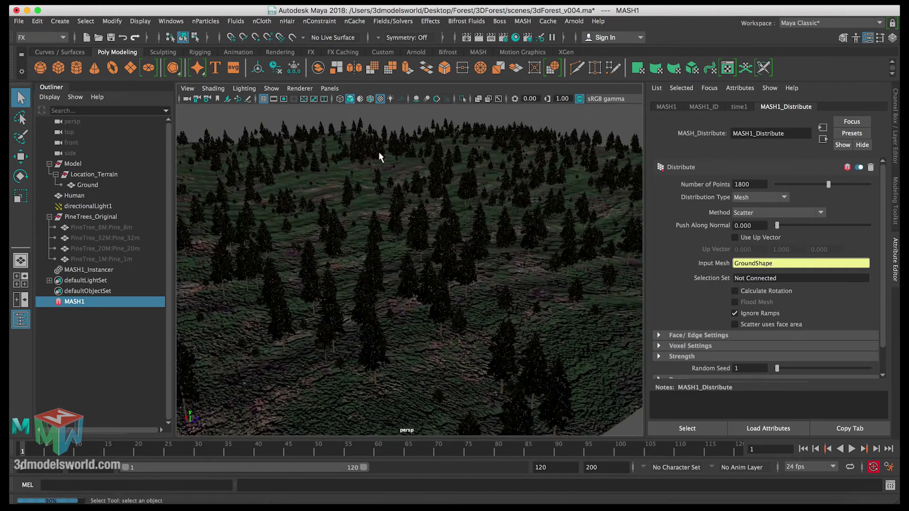
Step: Deselect the MASH1 network and review the whole forest on the terrain from near and far
left_click(408, 124)
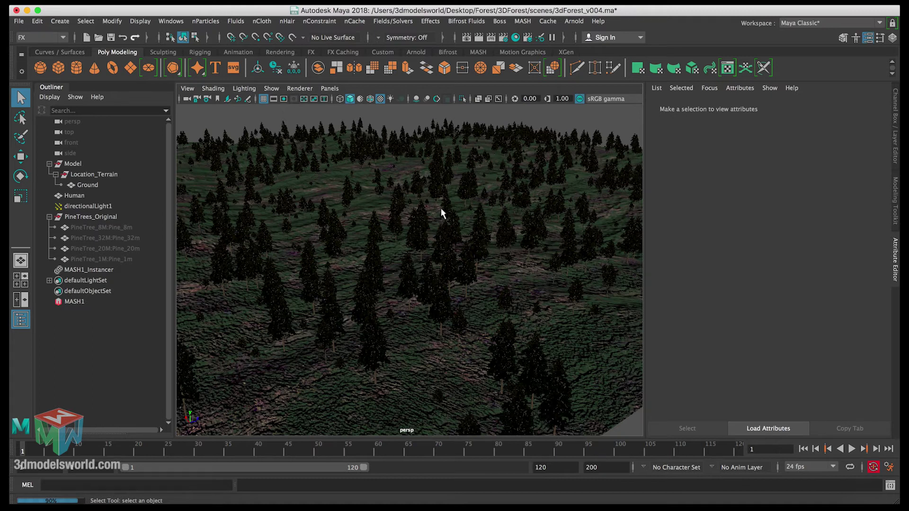
middle_click_drag(460, 225, 420, 255, "alt")
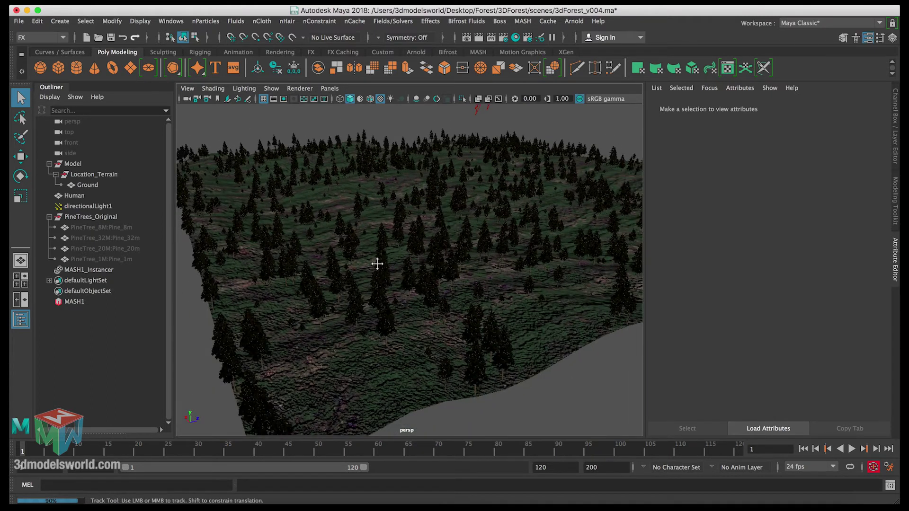
scroll(378, 264, "up", 3)
scroll(374, 265, "up", 5)
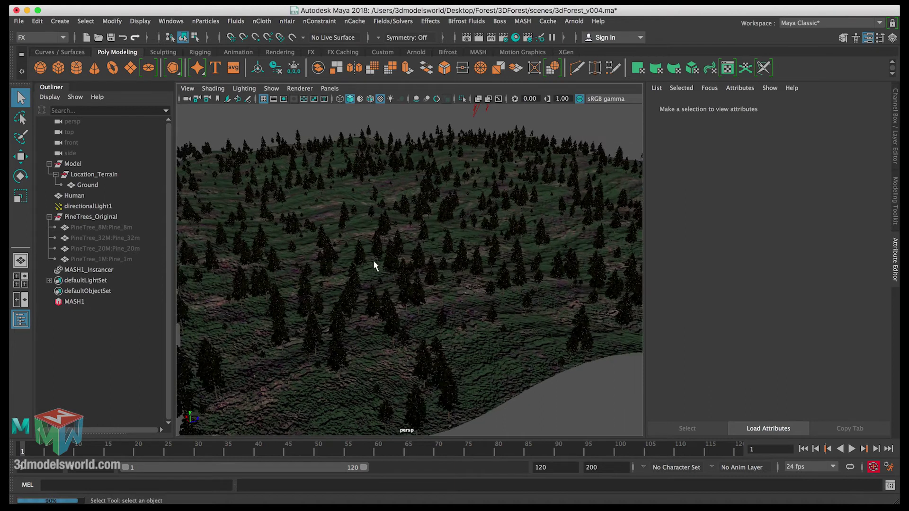
scroll(335, 271, "down", 3)
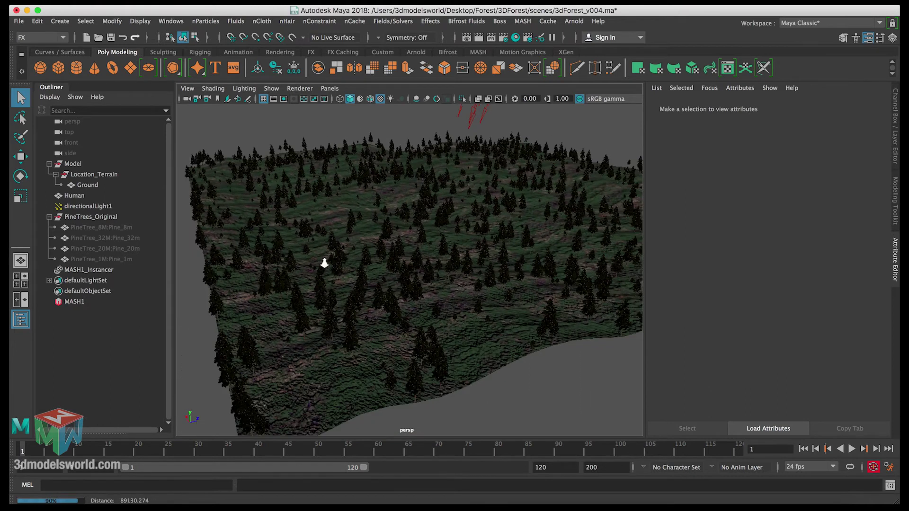